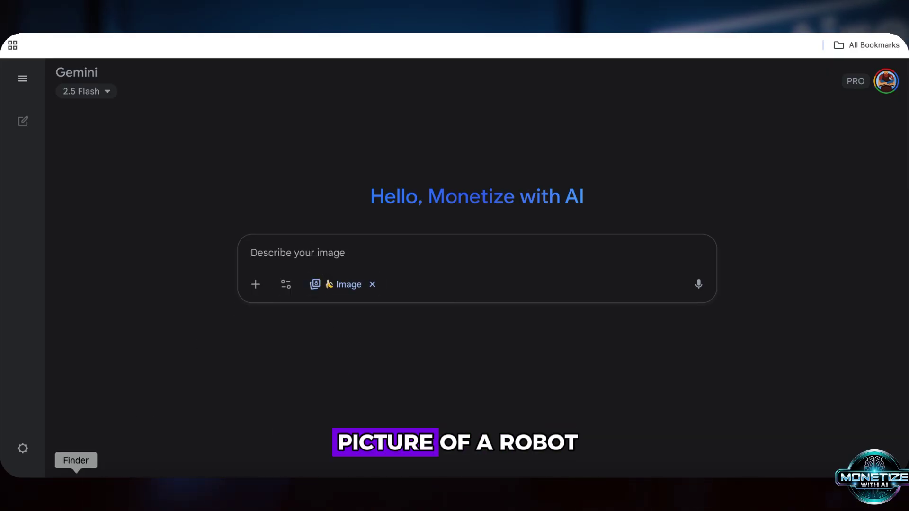
- Attach the man and robot pictures and generate an image with the prompt "Replace the man in Figure 1 with Figure 2, . 16:9 ratio"
{"action": "left_click", "coordinate": [73, 474]}
{"action": "left_click_drag", "start_coordinate": [662, 207], "coordinate": [350, 265]}
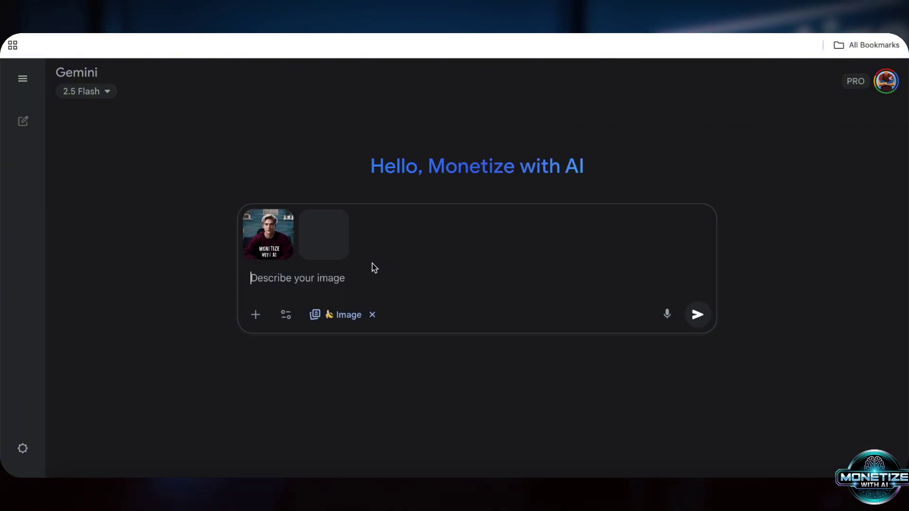
{"action": "type", "text": "Replace the man in Figure 1 with Figure 2, . 16:9 ratio"}
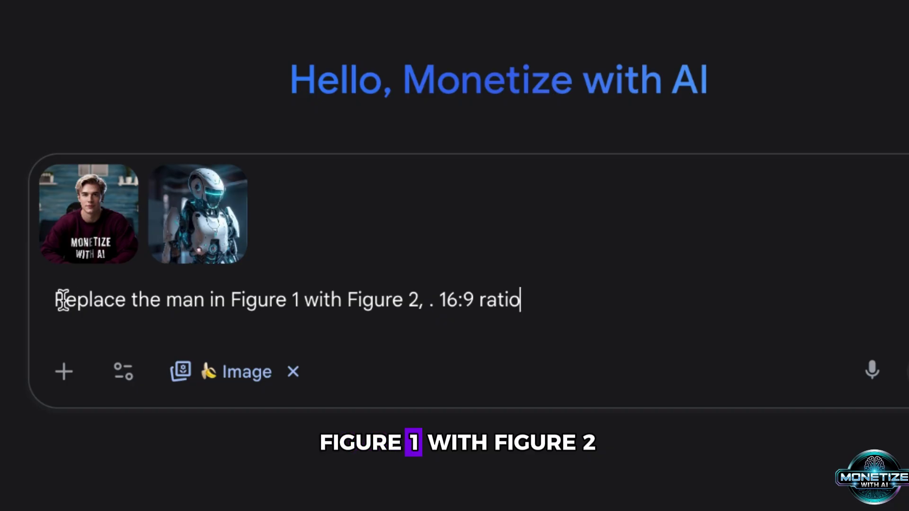
{"action": "left_click_drag", "start_coordinate": [55, 299], "coordinate": [501, 317]}
{"action": "triple_click", "coordinate": [560, 322]}
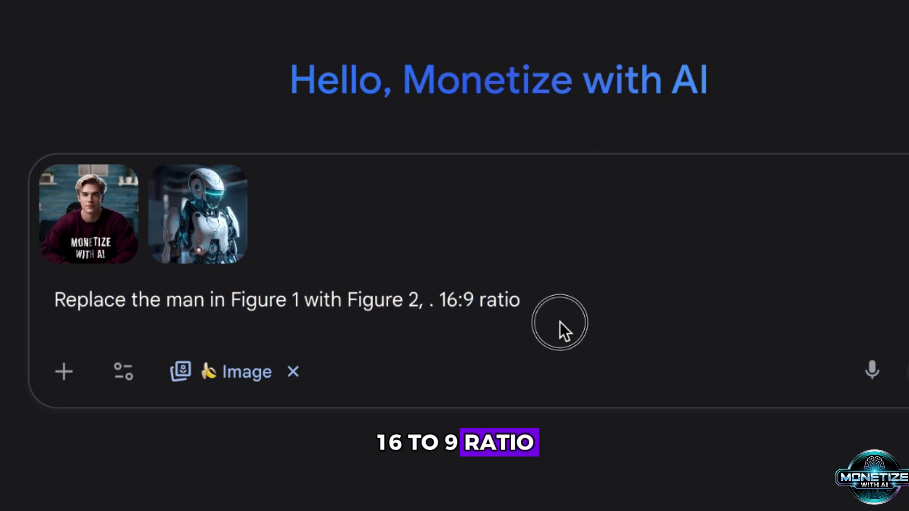
{"action": "triple_click", "coordinate": [557, 322]}
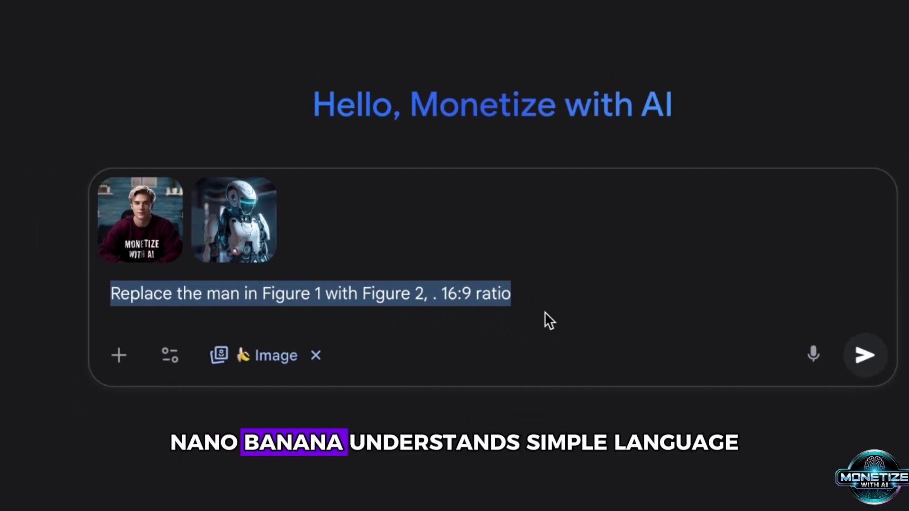
{"action": "left_click", "coordinate": [545, 288]}
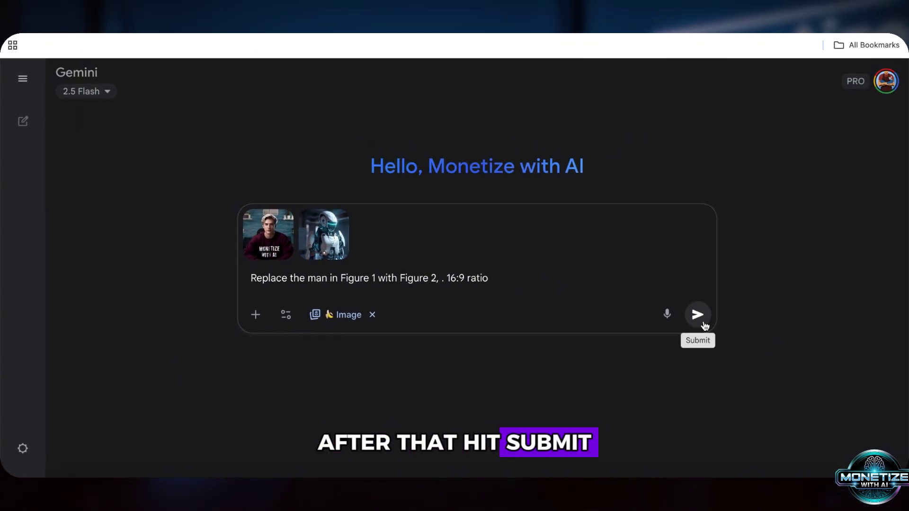
{"action": "left_click", "coordinate": [697, 315]}
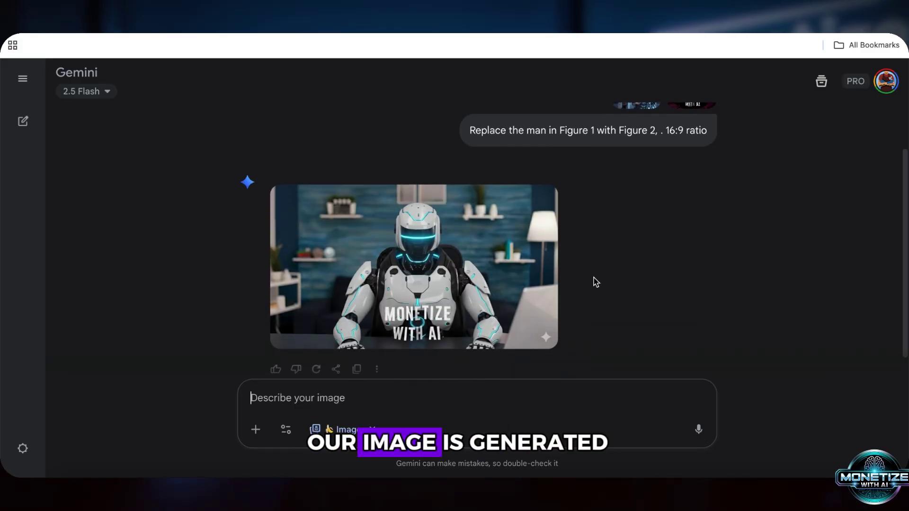
- View the generated robot image enlarged, return to the chat and submit the prompt "remove " monetize with ai" words"
{"action": "left_click", "coordinate": [393, 280]}
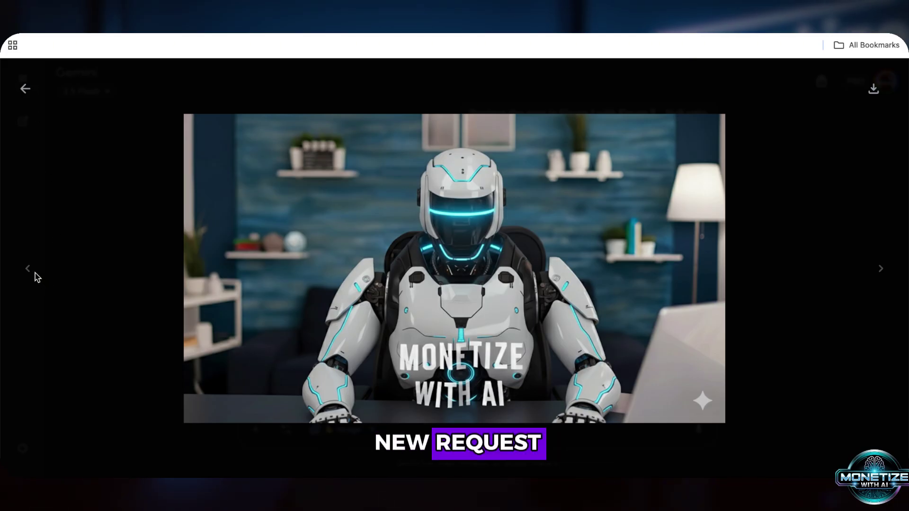
{"action": "left_click", "coordinate": [26, 92]}
{"action": "type", "text": "remove \""}
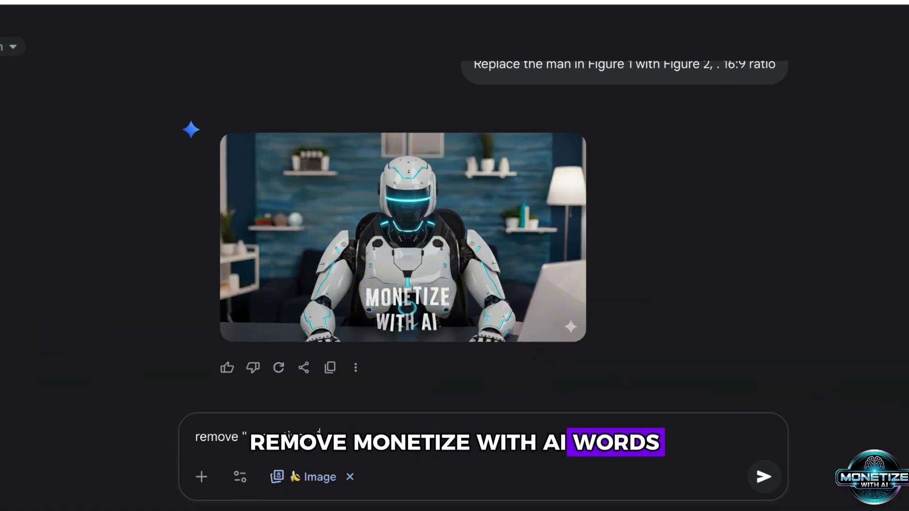
{"action": "type", "text": " monetize with ai\" words"}
{"action": "key", "text": "Return"}
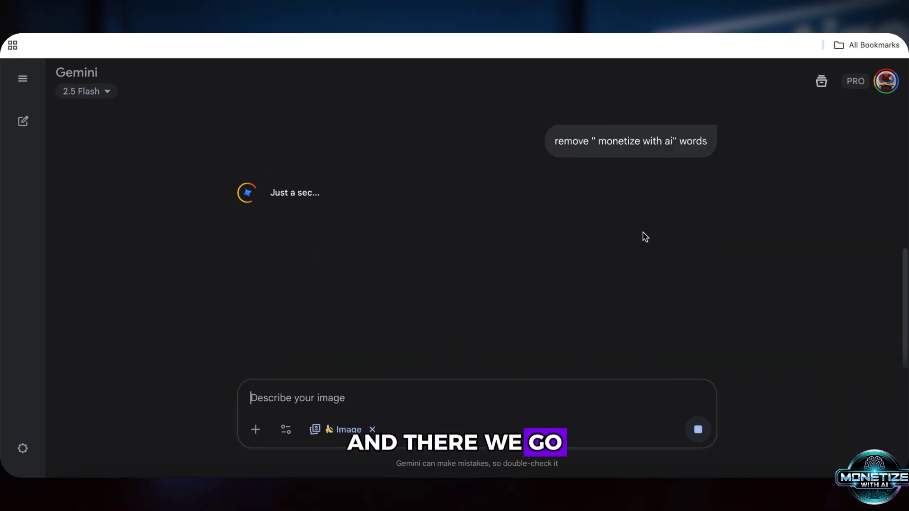
- Open the text-free robot image enlarged and download it
{"action": "left_click", "coordinate": [464, 231]}
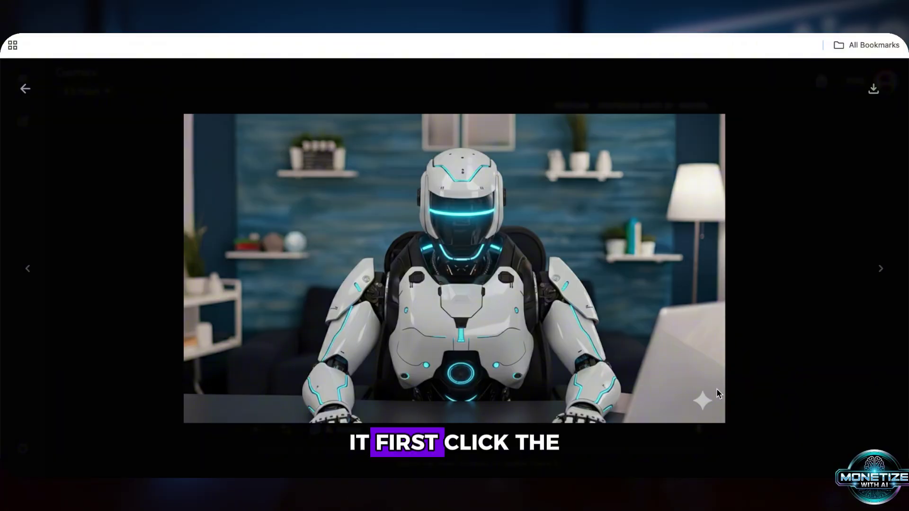
{"action": "left_click", "coordinate": [874, 99]}
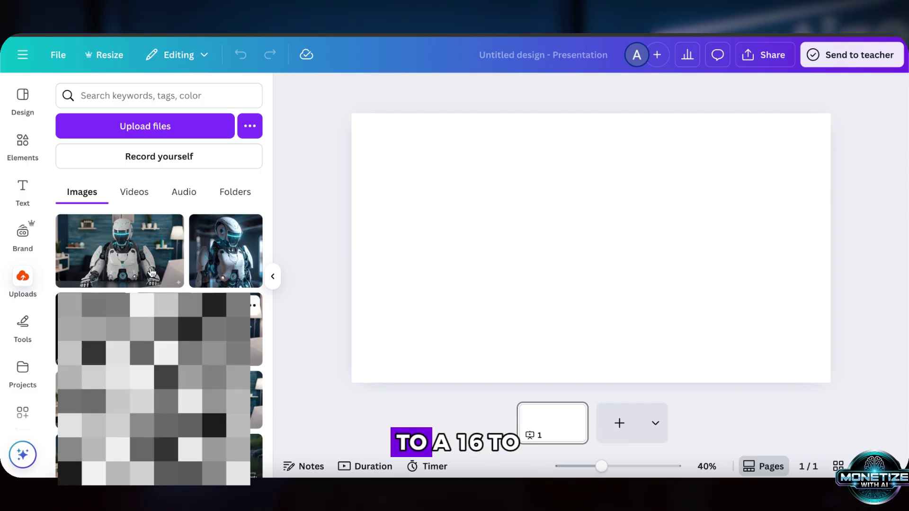
- In Canva, add the uploaded robot image to the blank page and remove its star watermark with Magic Eraser at brush size 40
{"action": "left_click", "coordinate": [151, 273]}
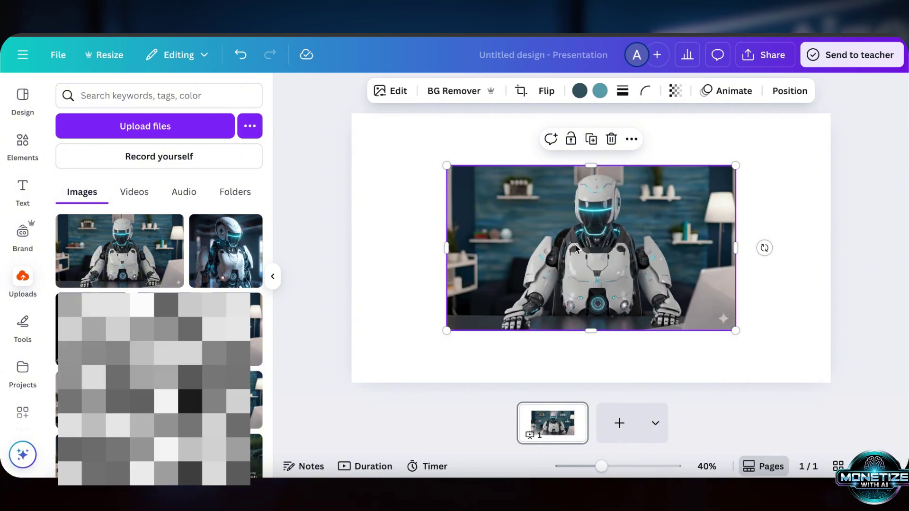
{"action": "left_click", "coordinate": [393, 94]}
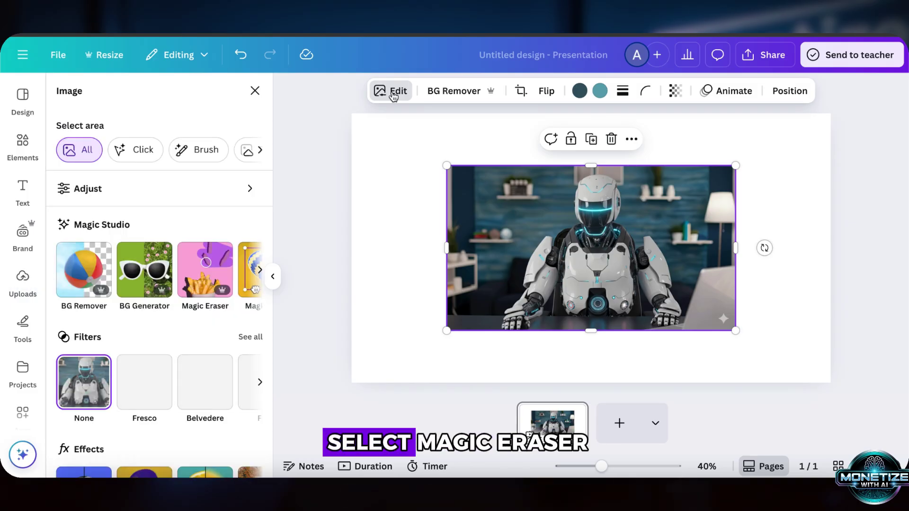
{"action": "left_click", "coordinate": [206, 292]}
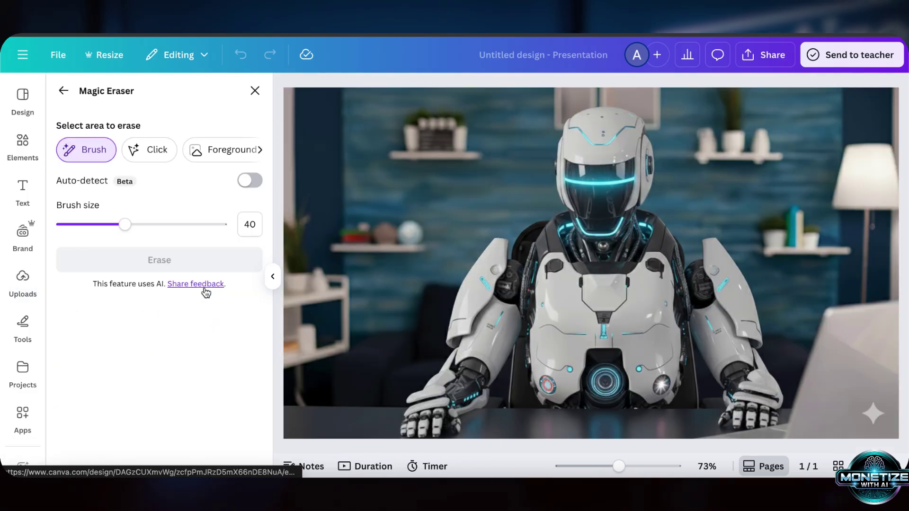
{"action": "left_click", "coordinate": [873, 415]}
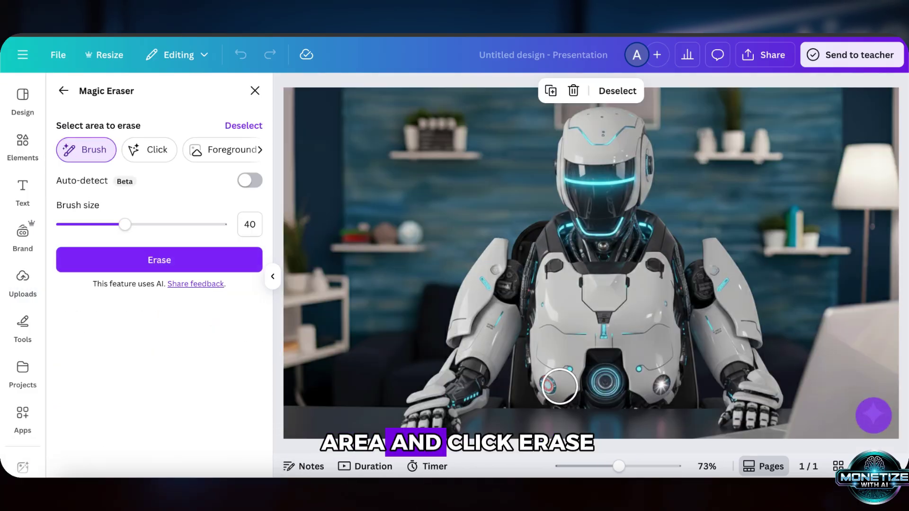
{"action": "left_click", "coordinate": [210, 264]}
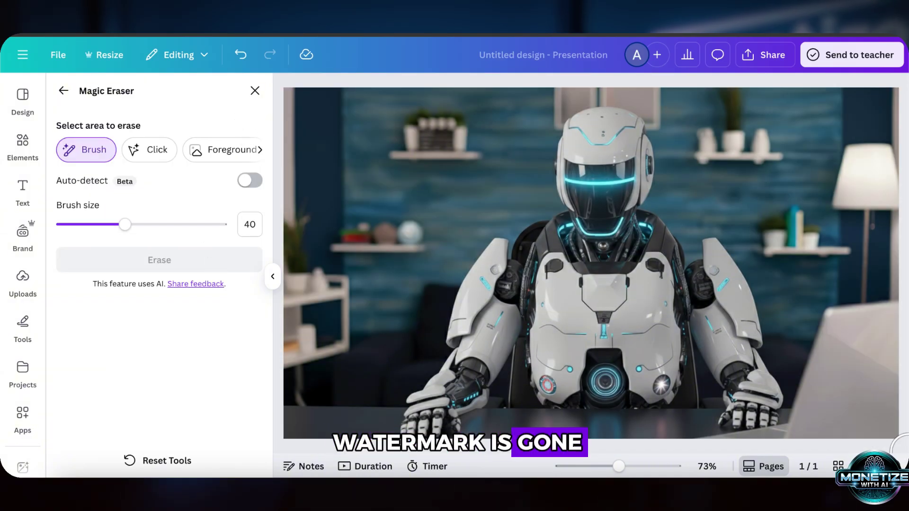
{"action": "left_click", "coordinate": [254, 91]}
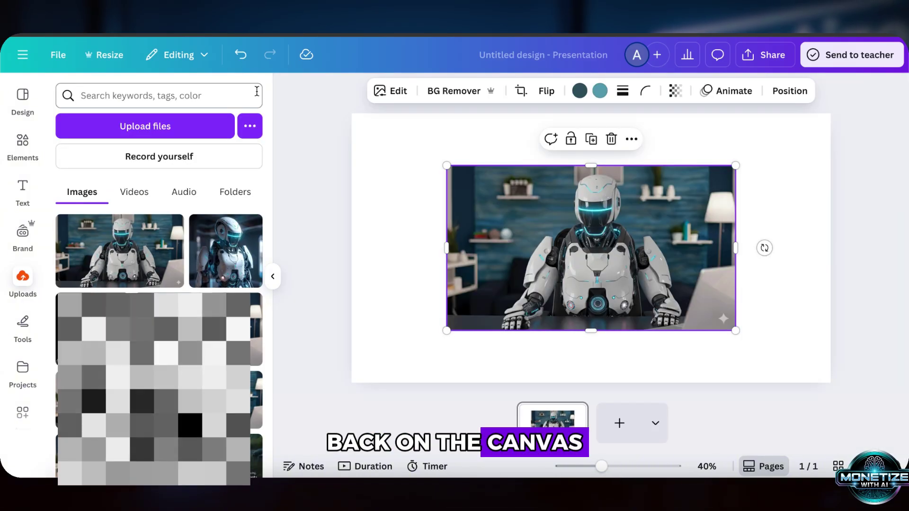
- Set the robot image as the page background and download the design as a PNG at 1,920 × 1,080 px
{"action": "right_click", "coordinate": [663, 254]}
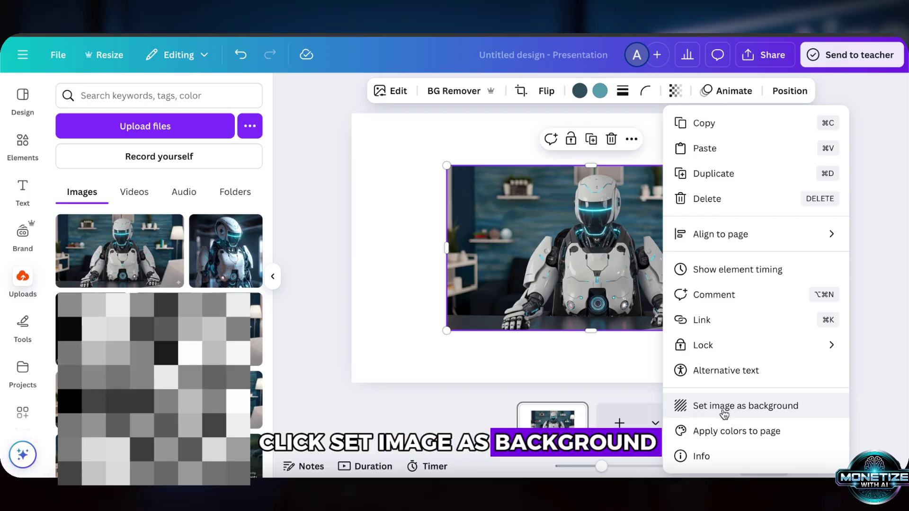
{"action": "left_click", "coordinate": [727, 406]}
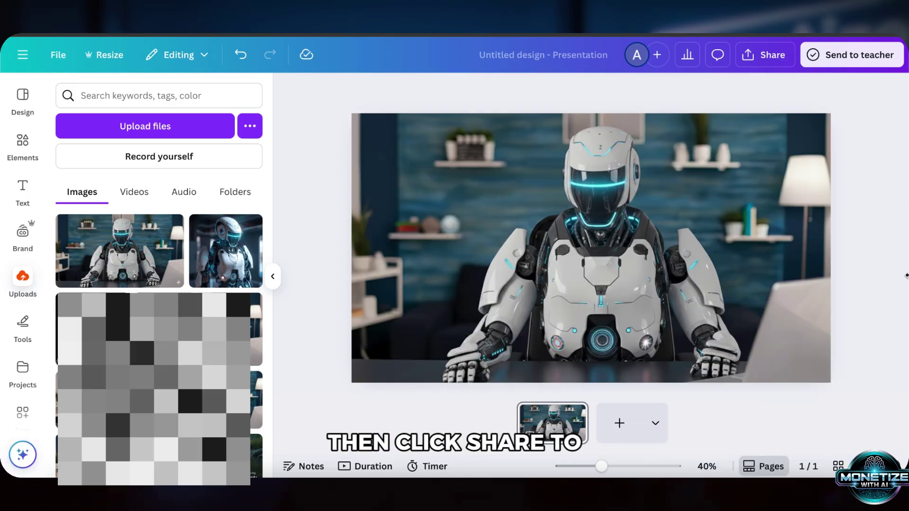
{"action": "left_click", "coordinate": [753, 59]}
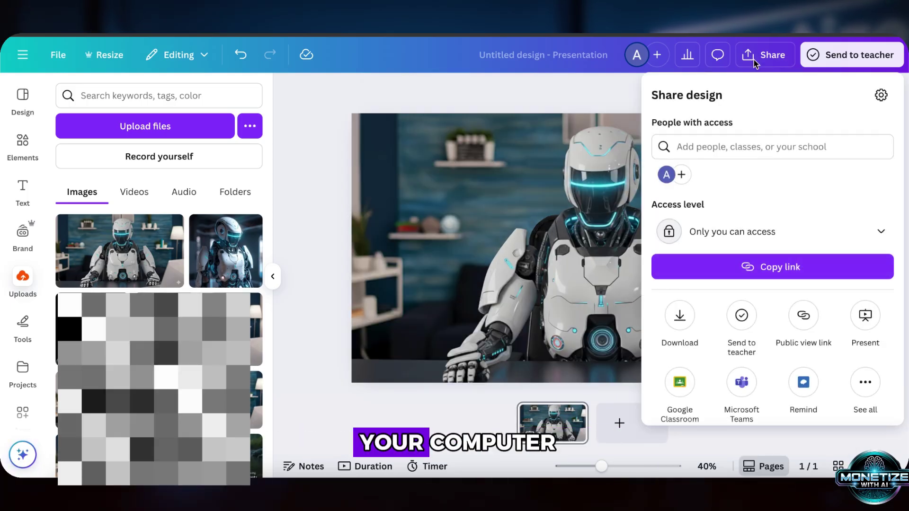
{"action": "left_click", "coordinate": [679, 317]}
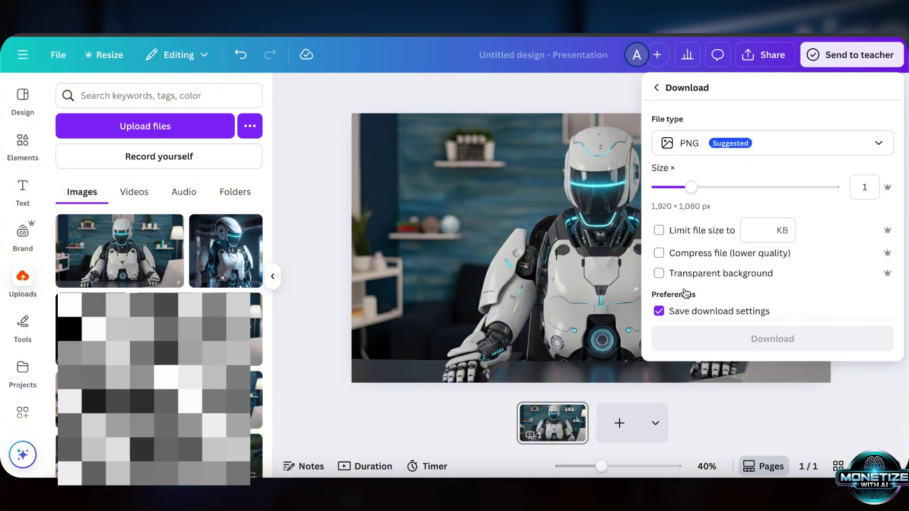
{"action": "left_click", "coordinate": [811, 340]}
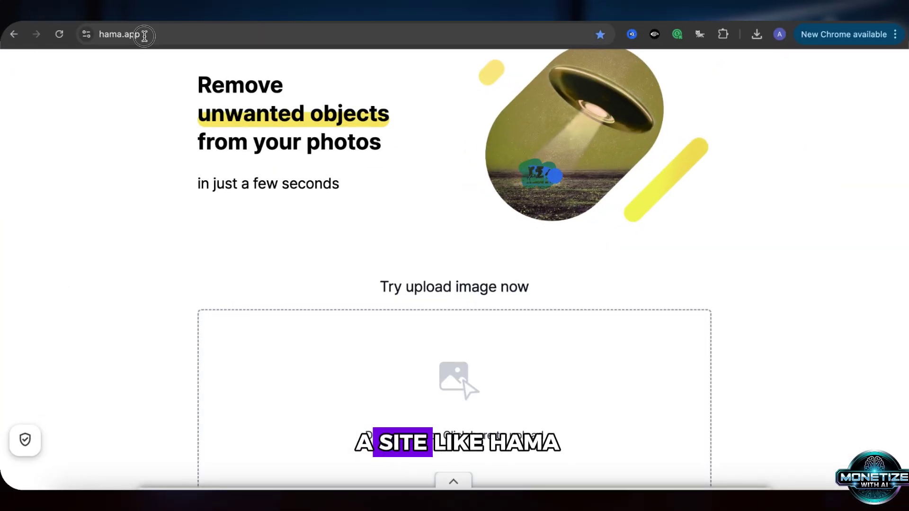
- Upload the robot image to hama.app, remove its star watermark and dismiss the personal-information notice
{"action": "left_click", "coordinate": [145, 36]}
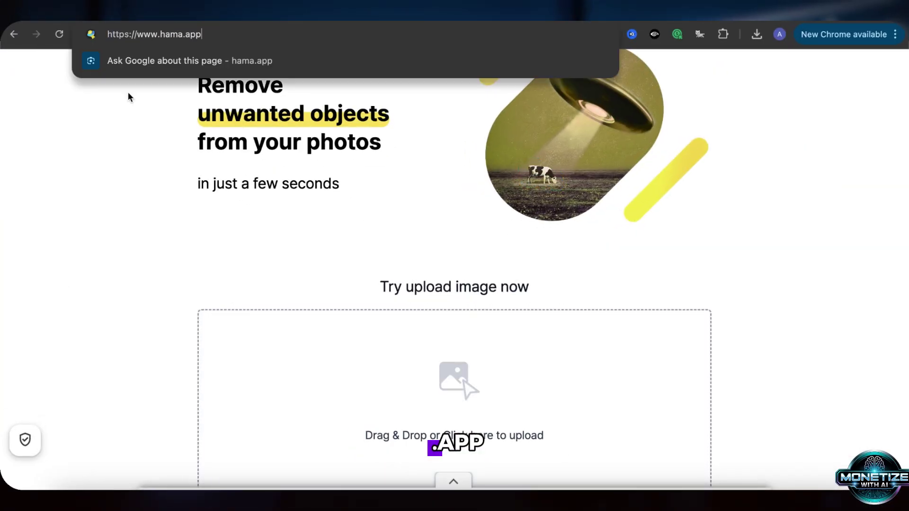
{"action": "left_click", "coordinate": [95, 502]}
{"action": "left_click_drag", "start_coordinate": [629, 353], "coordinate": [445, 395]}
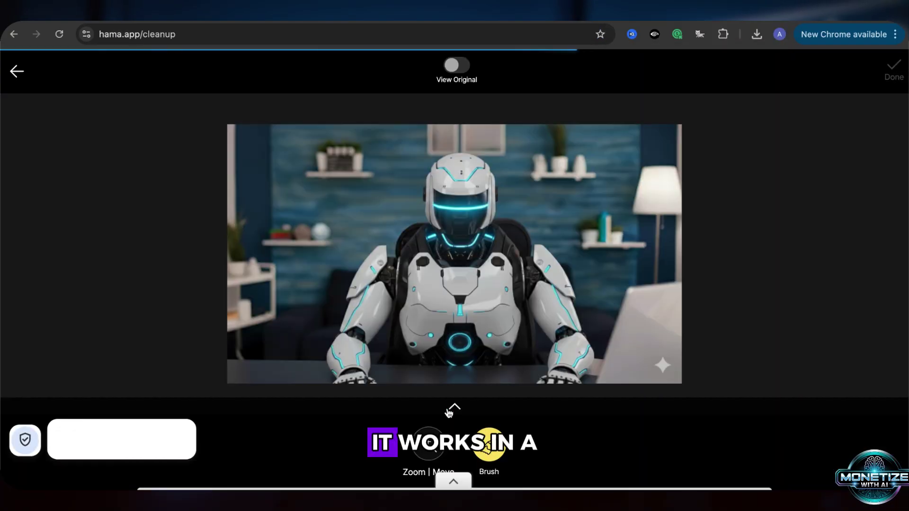
{"action": "left_click", "coordinate": [547, 445]}
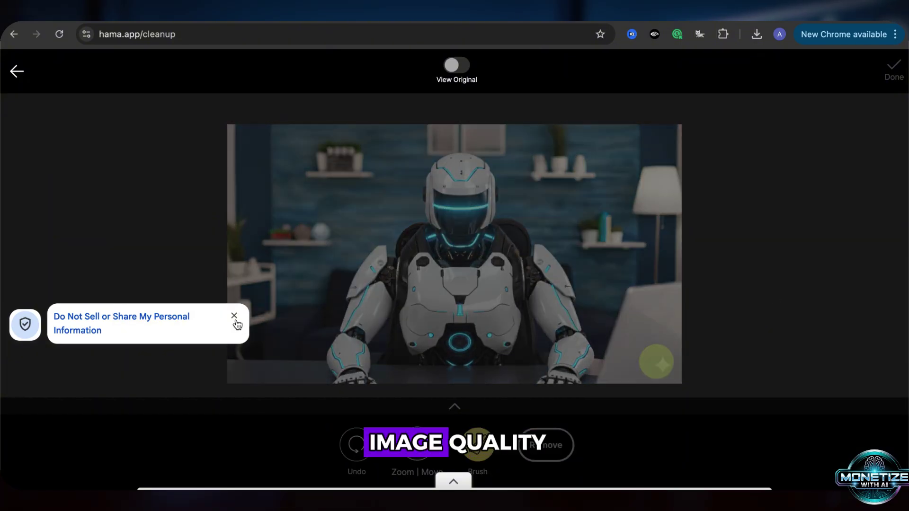
{"action": "left_click", "coordinate": [234, 316]}
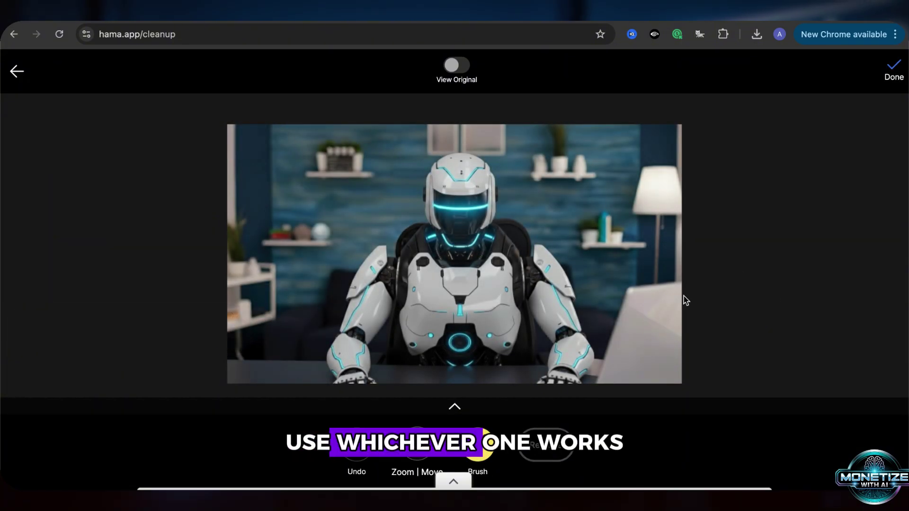
{"action": "scroll", "coordinate": [649, 320], "scroll_direction": "down", "scroll_amount": 3}
{"action": "scroll", "coordinate": [644, 331], "scroll_direction": "up", "scroll_amount": 5}
{"action": "scroll", "coordinate": [803, 356], "scroll_direction": "down", "scroll_amount": 2}
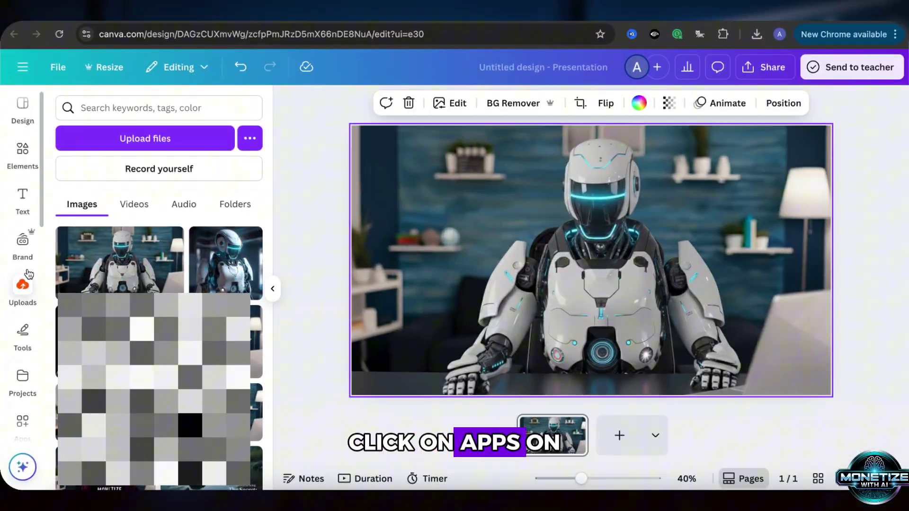
- In Canva, upscale the robot background image at 4x with the Image Upscaler app, compare before and after, and replace the original
{"action": "scroll", "coordinate": [26, 313], "scroll_direction": "down", "scroll_amount": 2}
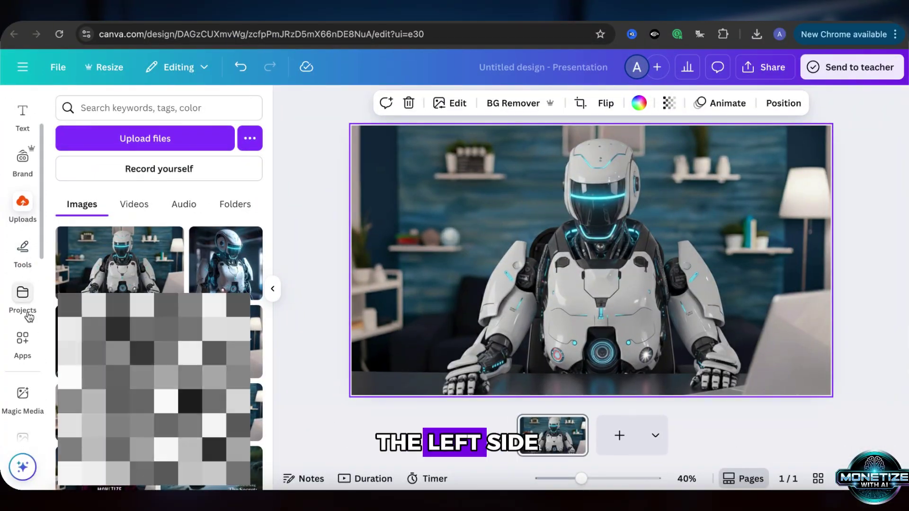
{"action": "left_click", "coordinate": [23, 340]}
{"action": "type", "text": "Image Upscaler"}
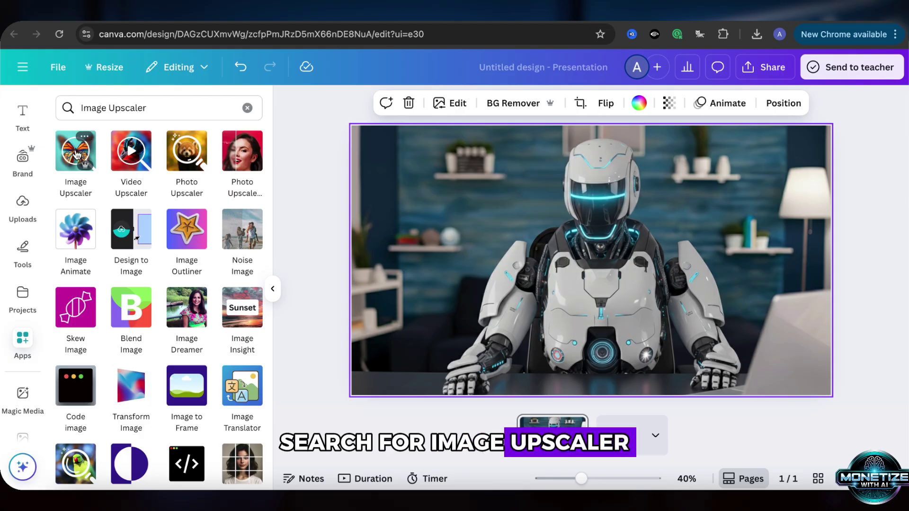
{"action": "left_click", "coordinate": [76, 152]}
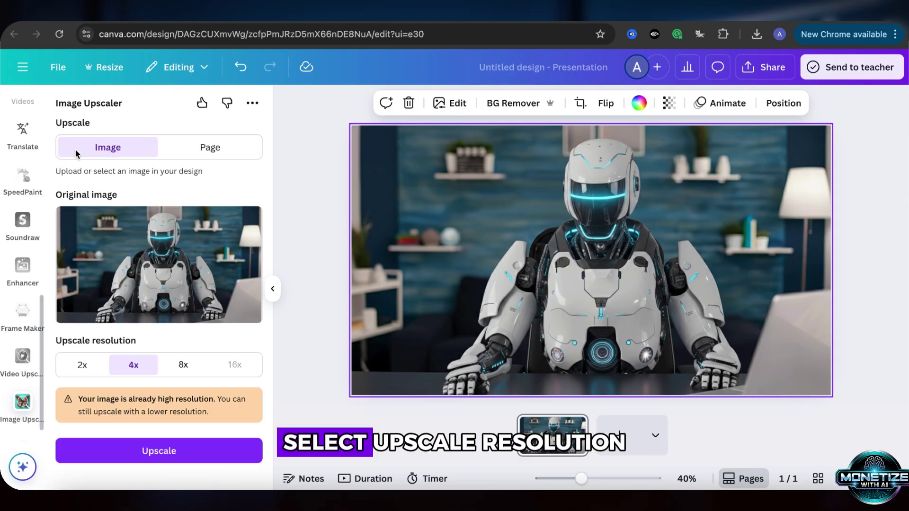
{"action": "left_click", "coordinate": [165, 453]}
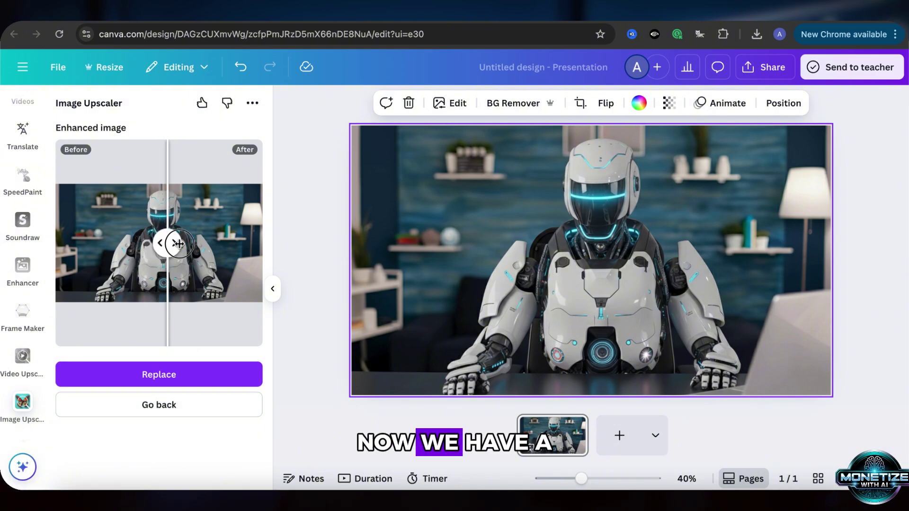
{"action": "left_click_drag", "start_coordinate": [101, 240], "coordinate": [59, 243]}
{"action": "left_click", "coordinate": [159, 374]}
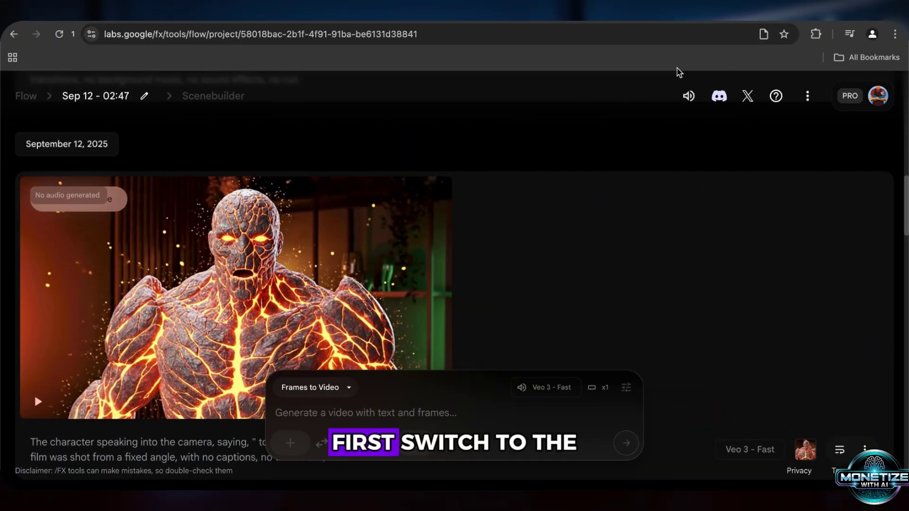
- Set Google Flow to Frames to Video with Landscape (16:9), 1 output per prompt and the Veo 3 - Fast model
{"action": "left_click", "coordinate": [348, 387]}
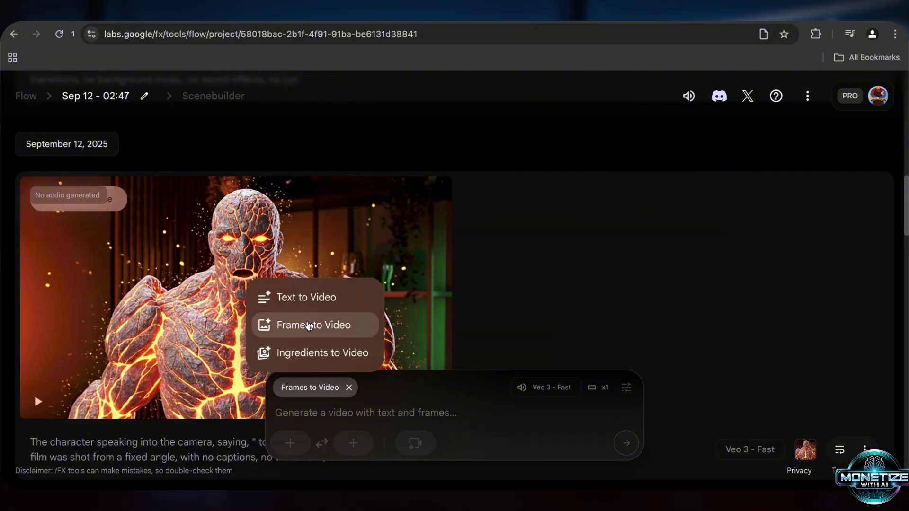
{"action": "left_click", "coordinate": [309, 326]}
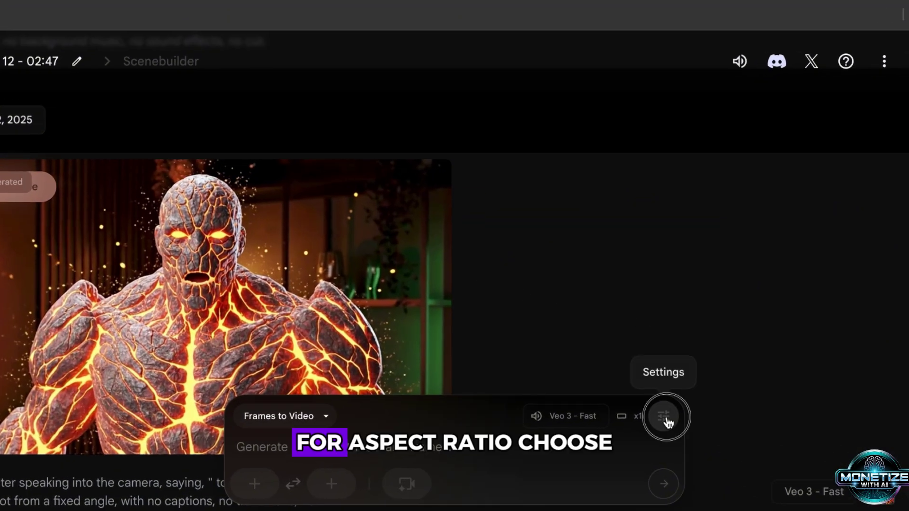
{"action": "left_click", "coordinate": [625, 387]}
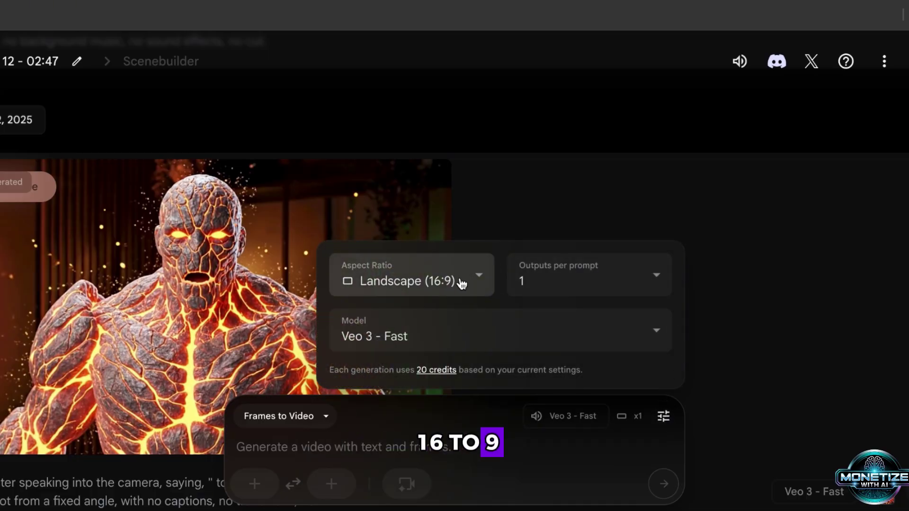
{"action": "left_click", "coordinate": [477, 279]}
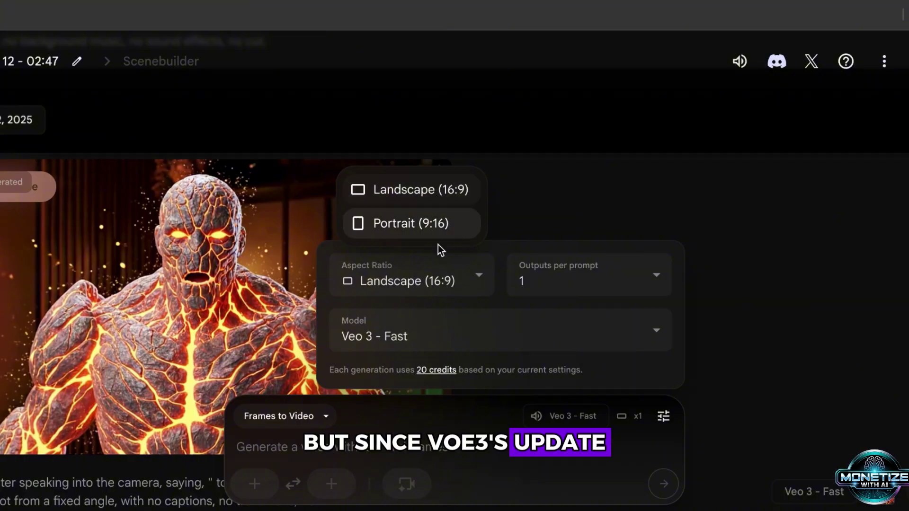
{"action": "left_click", "coordinate": [443, 197]}
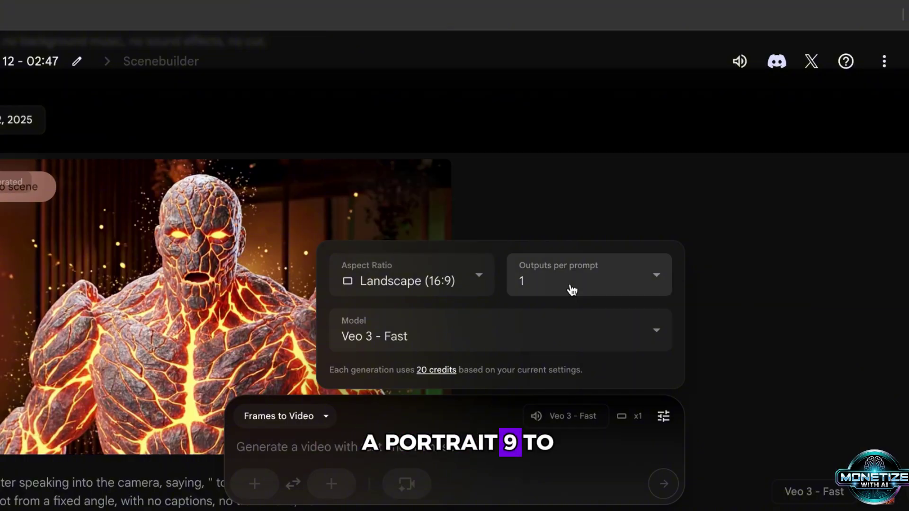
{"action": "left_click", "coordinate": [606, 272]}
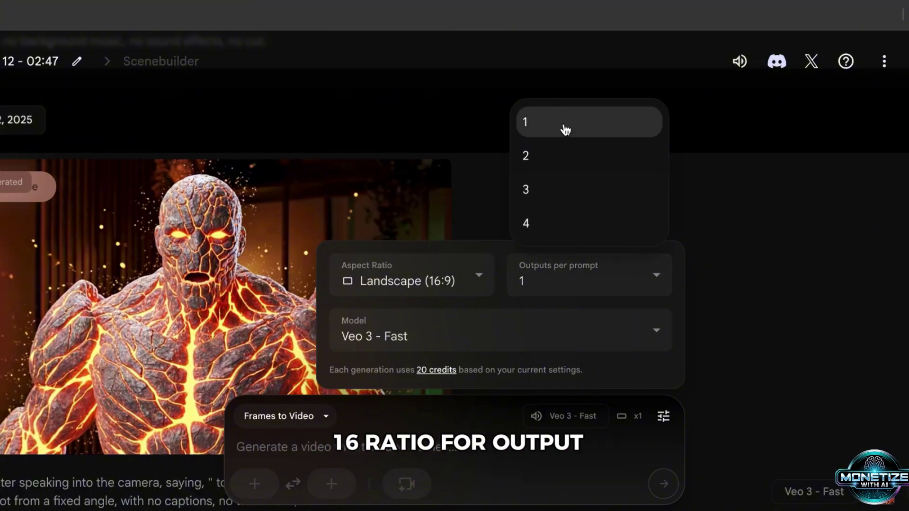
{"action": "left_click", "coordinate": [559, 125]}
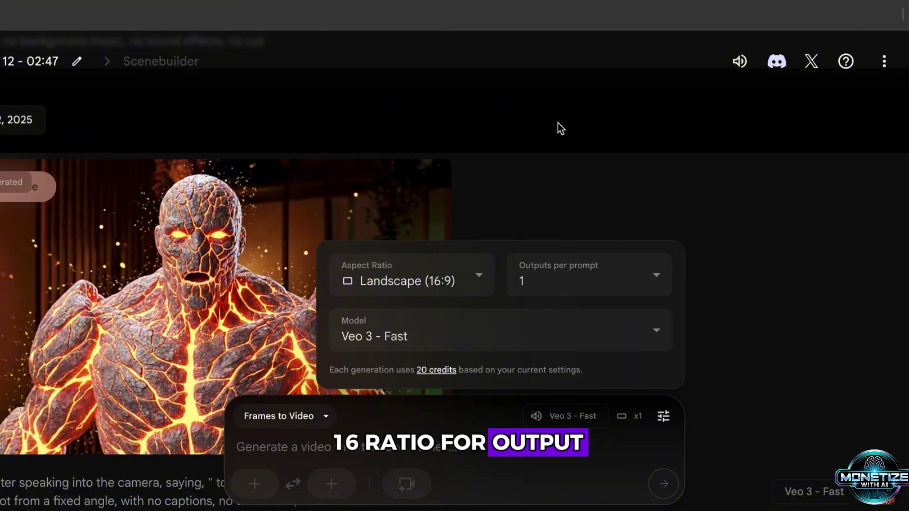
{"action": "left_click", "coordinate": [442, 342]}
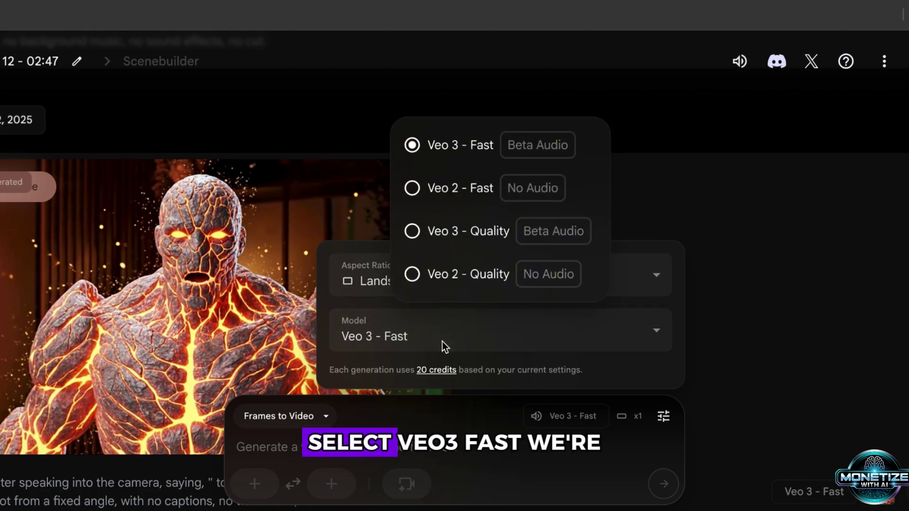
{"action": "left_click", "coordinate": [475, 153]}
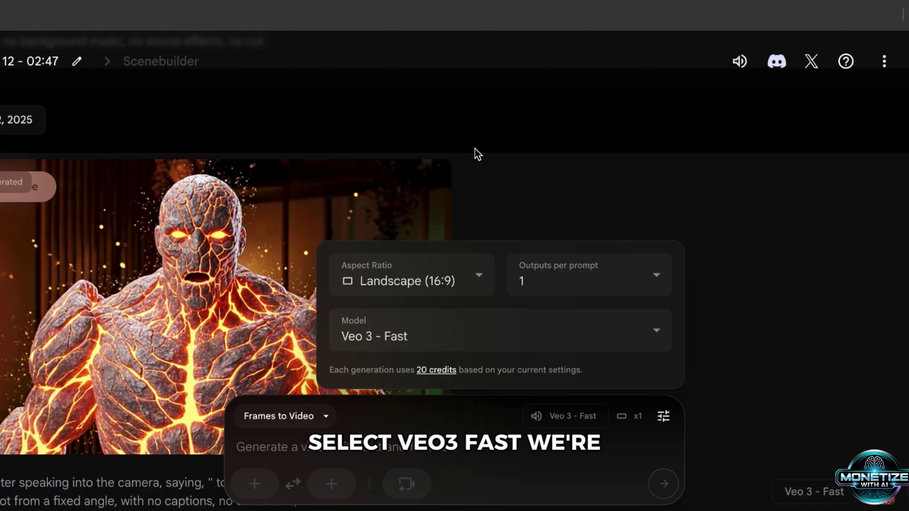
{"action": "left_click", "coordinate": [724, 411]}
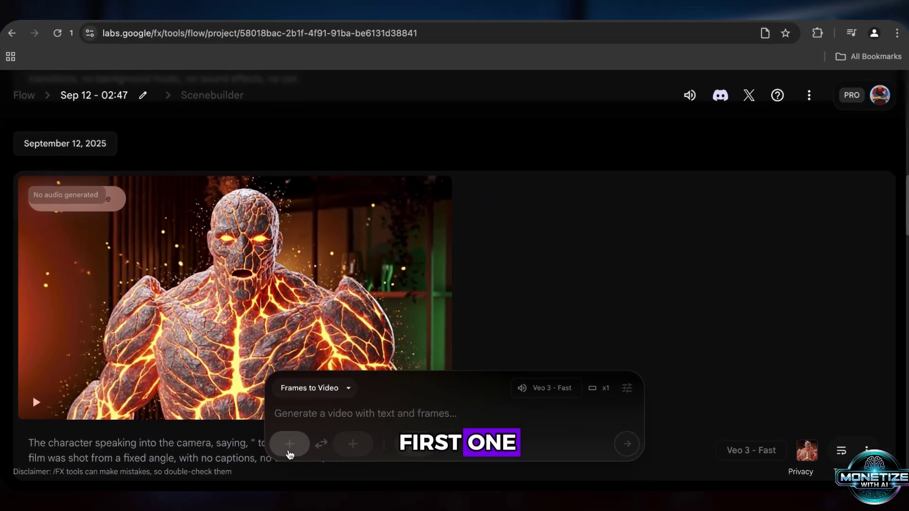
- Use the maroon-sweater photo as start frame and enter a prompt saying "I heard some friends want to see my real self" and "Okay... I'll satisfy everyone today!"
{"action": "left_click", "coordinate": [289, 444]}
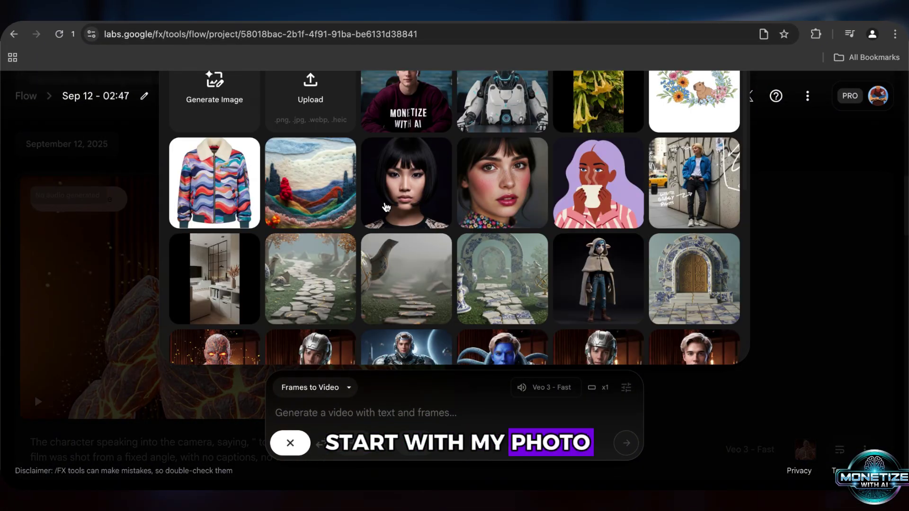
{"action": "left_click", "coordinate": [415, 110]}
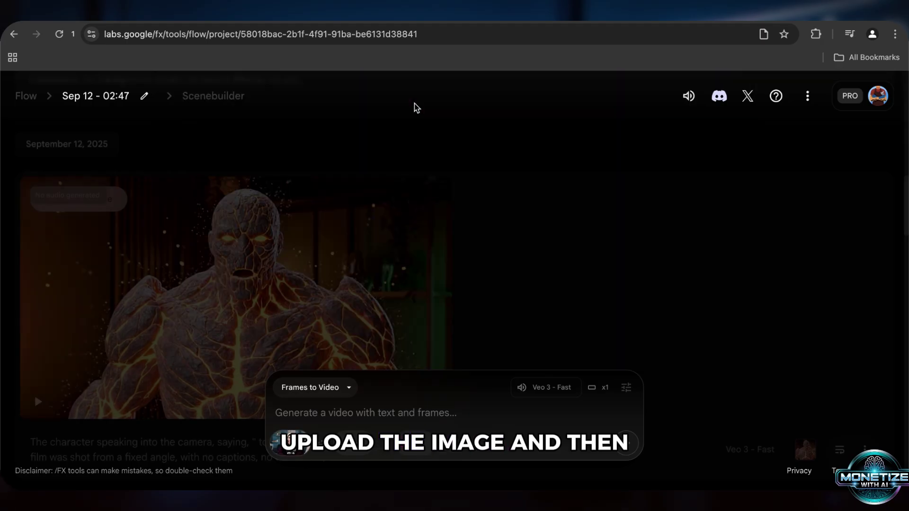
{"action": "left_click", "coordinate": [375, 412]}
{"action": "type", "text": "The character speaking into the camera, saying: \" I heard some friends want to see my real self. Hmm... Pause 1 second and saying: \"Okay... I'll satisfy everyone today!.\" The film was shot from a fixed angle, with no captions, no transitions, no background music, no sound effects, no cut."}
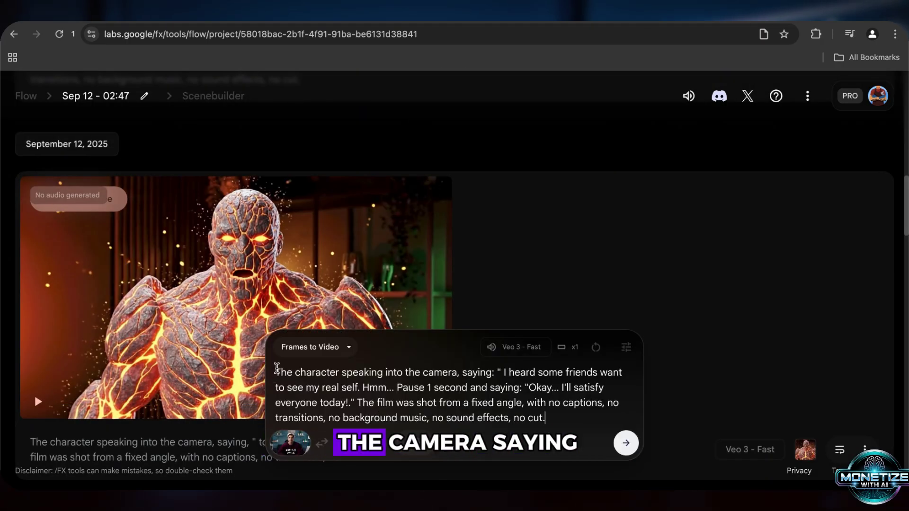
- Check the prompt's spoken lines, 1-second pause, fixed angle and no-captions instructions, and generate the video
{"action": "left_click_drag", "start_coordinate": [354, 376], "coordinate": [567, 371]}
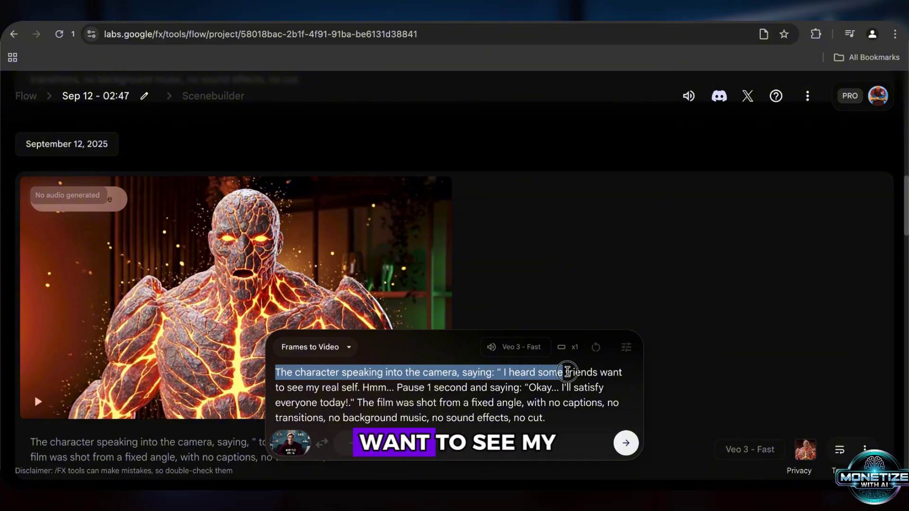
{"action": "left_click", "coordinate": [311, 387]}
{"action": "left_click", "coordinate": [306, 388]}
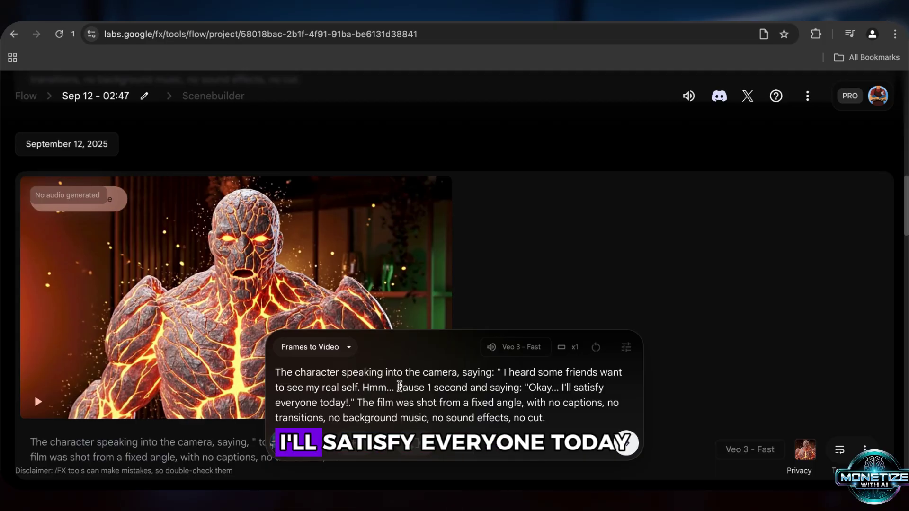
{"action": "left_click_drag", "start_coordinate": [397, 388], "coordinate": [497, 389]}
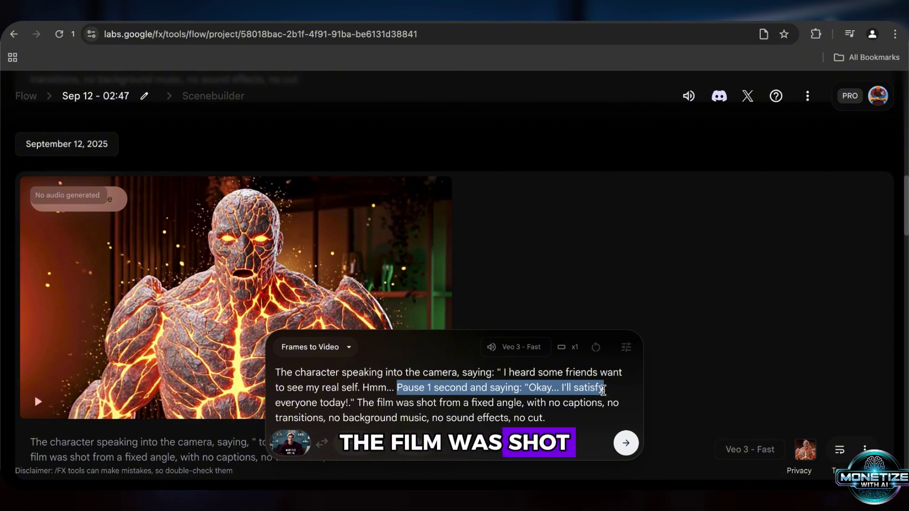
{"action": "left_click", "coordinate": [359, 402]}
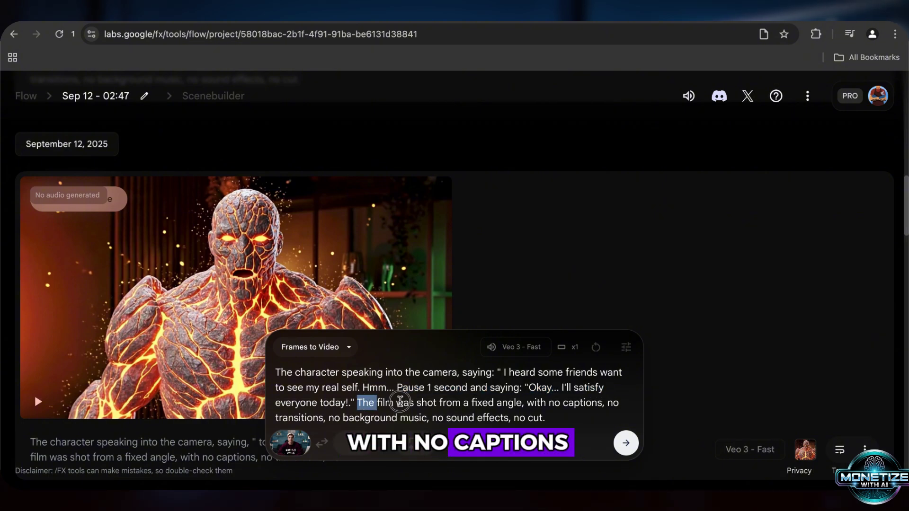
{"action": "left_click_drag", "start_coordinate": [461, 403], "coordinate": [526, 405]}
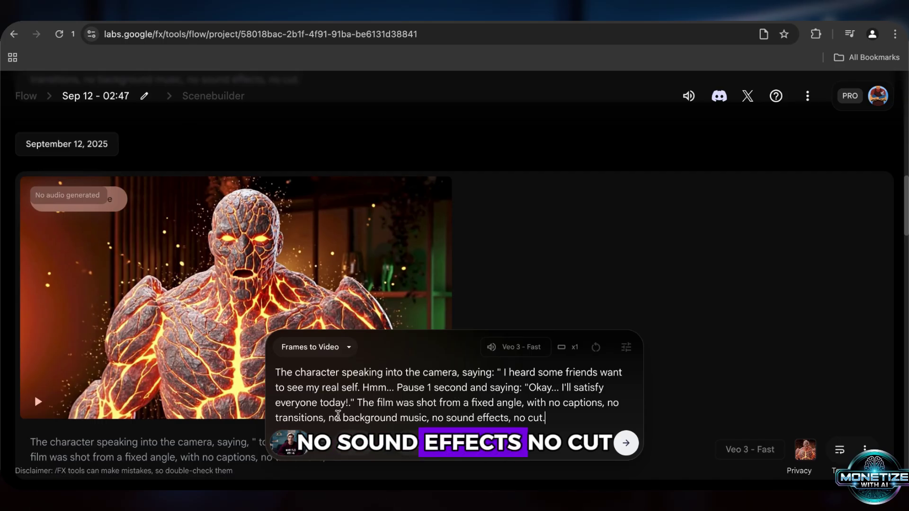
{"action": "left_click_drag", "start_coordinate": [550, 421], "coordinate": [552, 422]}
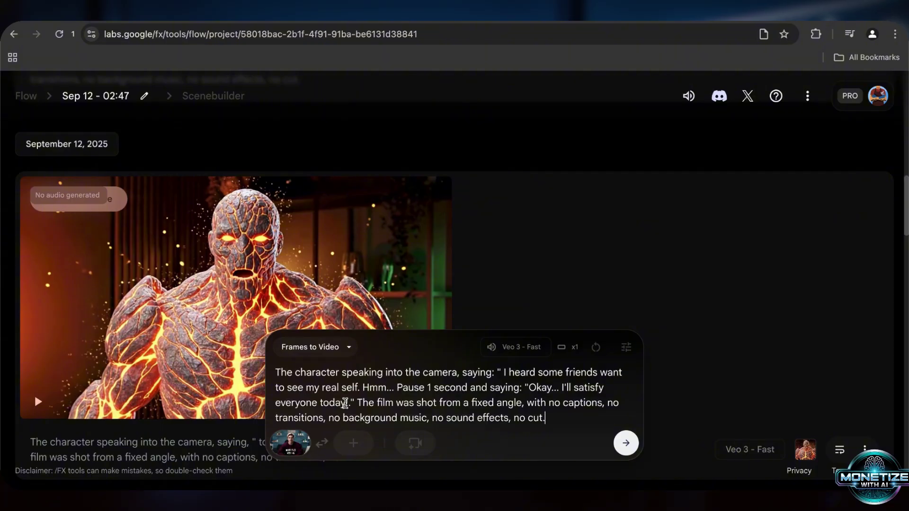
{"action": "key", "text": "Return"}
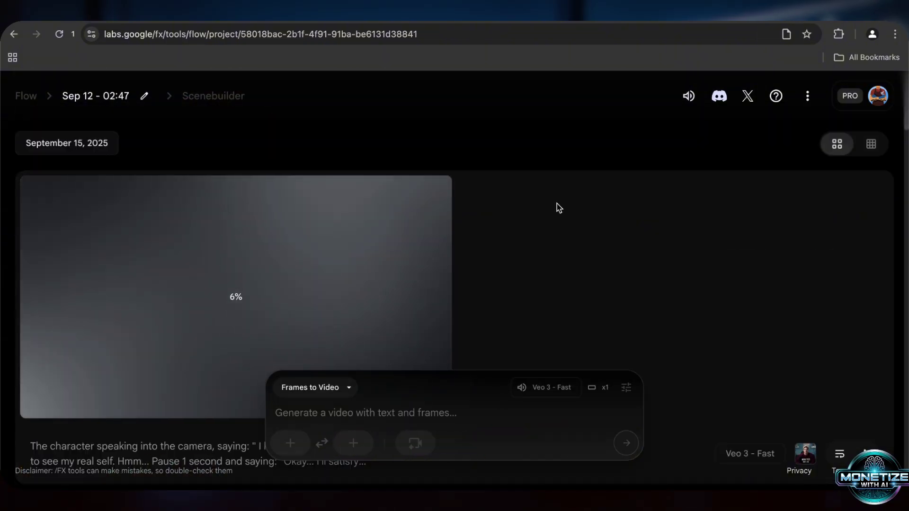
- Generate a second video from the robot image, saying "Yep... This is Real Me!" and laughing with head thrown back, fixed angle, no captions or cuts
{"action": "left_click", "coordinate": [294, 445]}
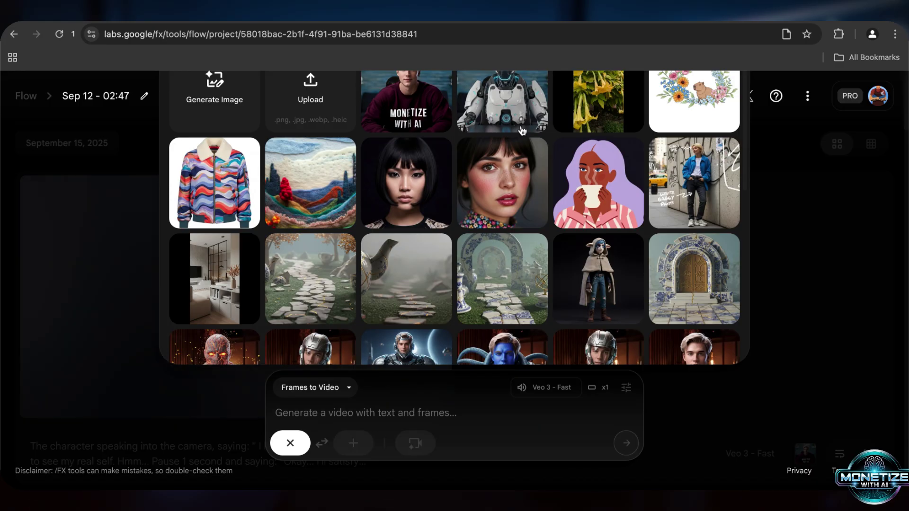
{"action": "left_click", "coordinate": [517, 107]}
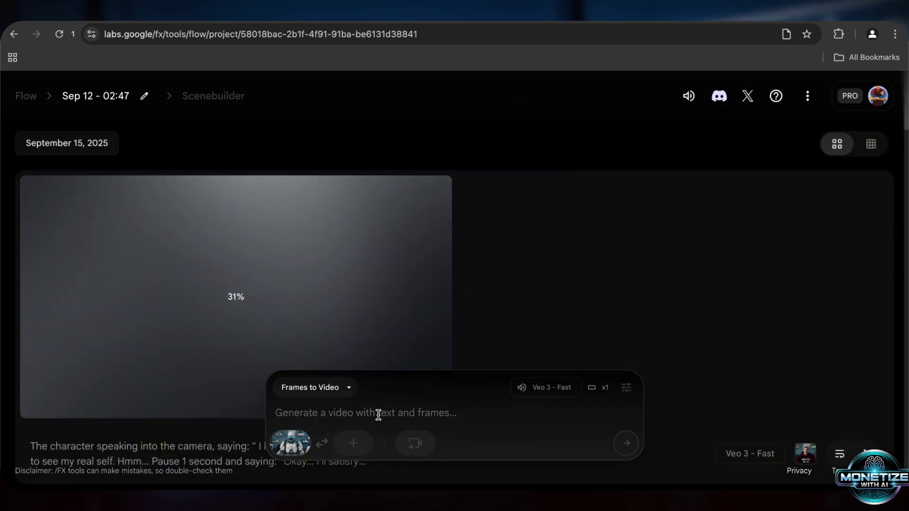
{"action": "type", "text": "The character speaking into the camera, saying: \" Yep... This is Real Me!\" and Then The character threw his head back and laughing. The film was shot from a fixed angle, with no captions, no transitions, no background music,no sound effects, no cut."}
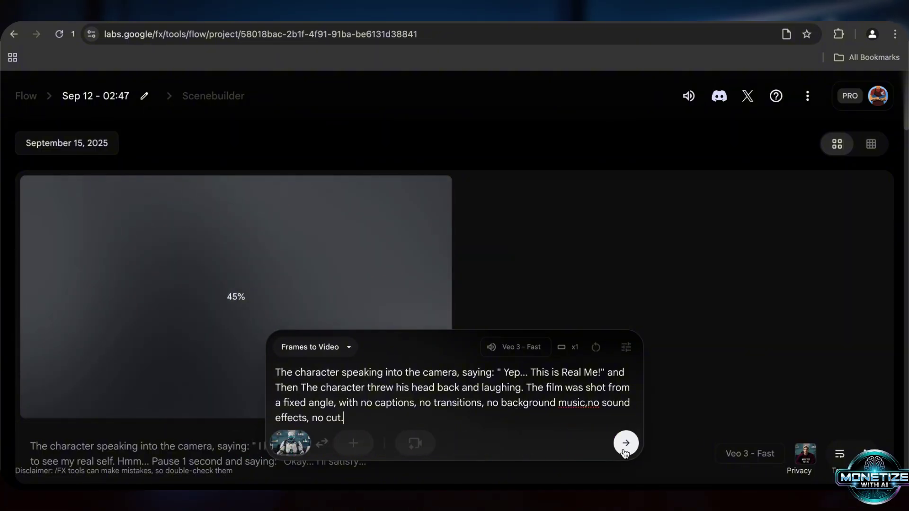
{"action": "key", "text": "Return"}
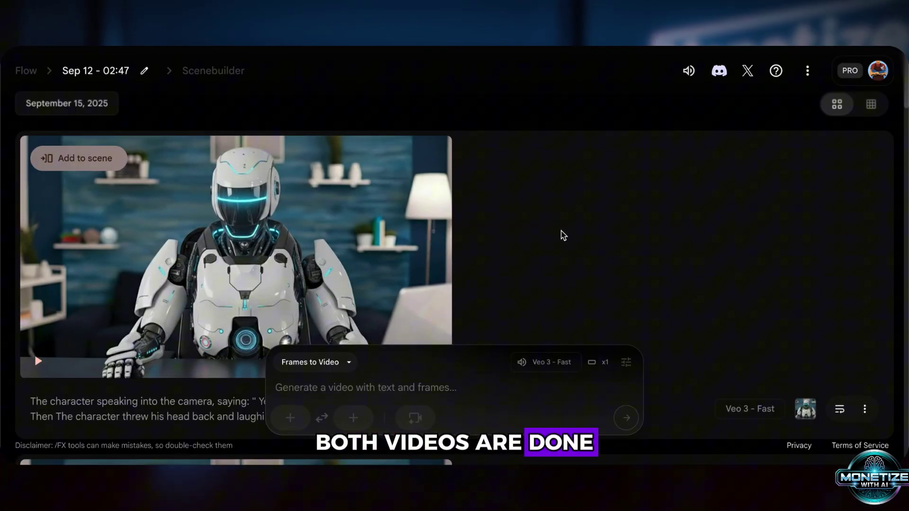
- Preview the generated robot and maroon-sweater presenter videos and close the robot video's options
{"action": "mouse_move", "coordinate": [269, 254]}
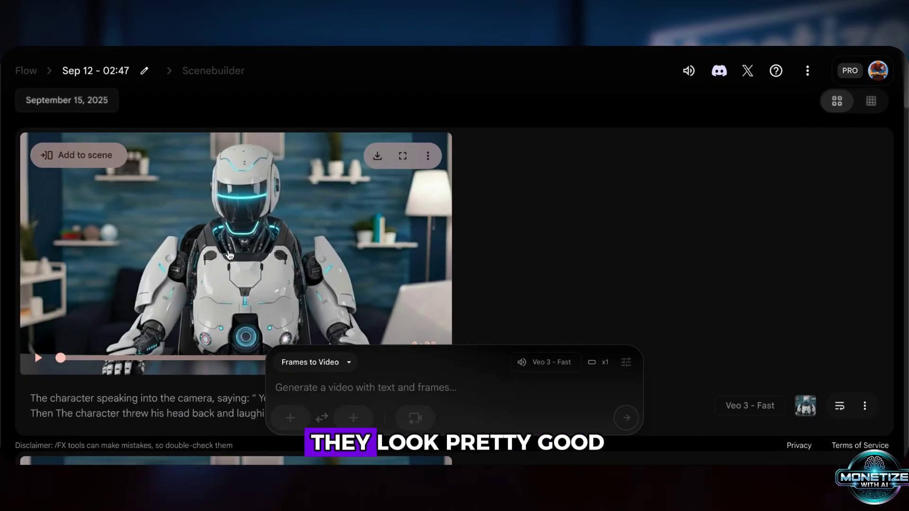
{"action": "scroll", "coordinate": [153, 293], "scroll_direction": "down", "scroll_amount": 1}
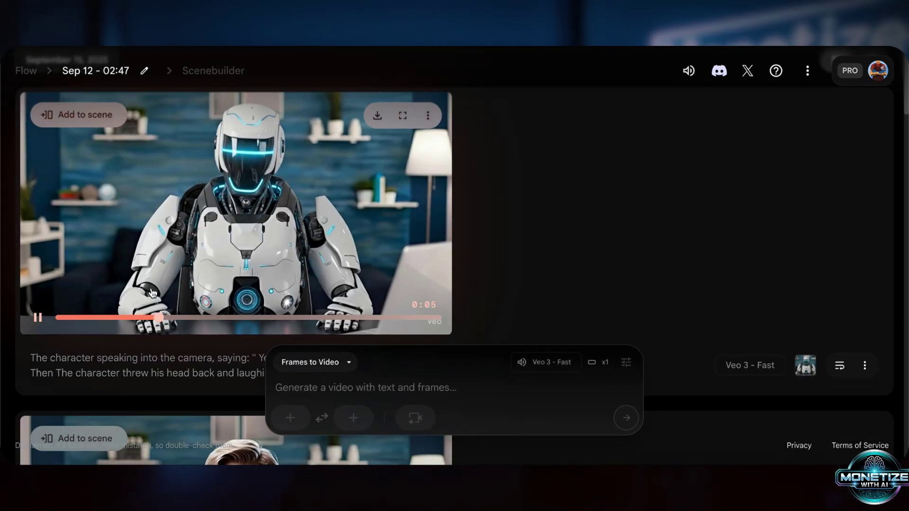
{"action": "scroll", "coordinate": [285, 270], "scroll_direction": "down", "scroll_amount": 1}
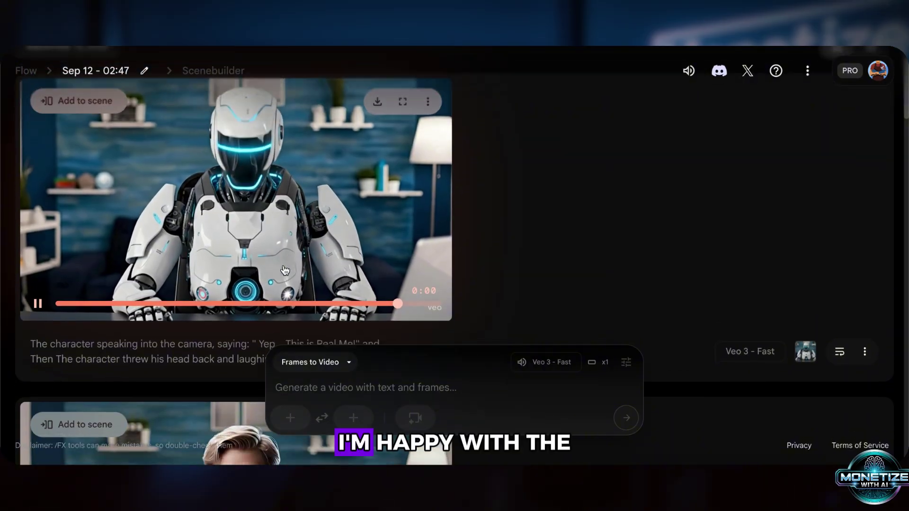
{"action": "scroll", "coordinate": [285, 270], "scroll_direction": "down", "scroll_amount": 5}
{"action": "scroll", "coordinate": [99, 247], "scroll_direction": "down", "scroll_amount": 1}
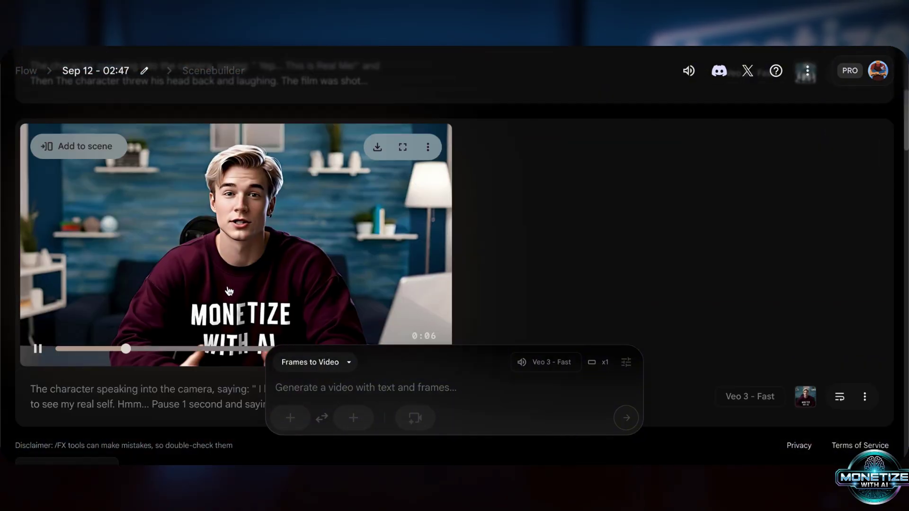
{"action": "scroll", "coordinate": [228, 290], "scroll_direction": "down", "scroll_amount": 1}
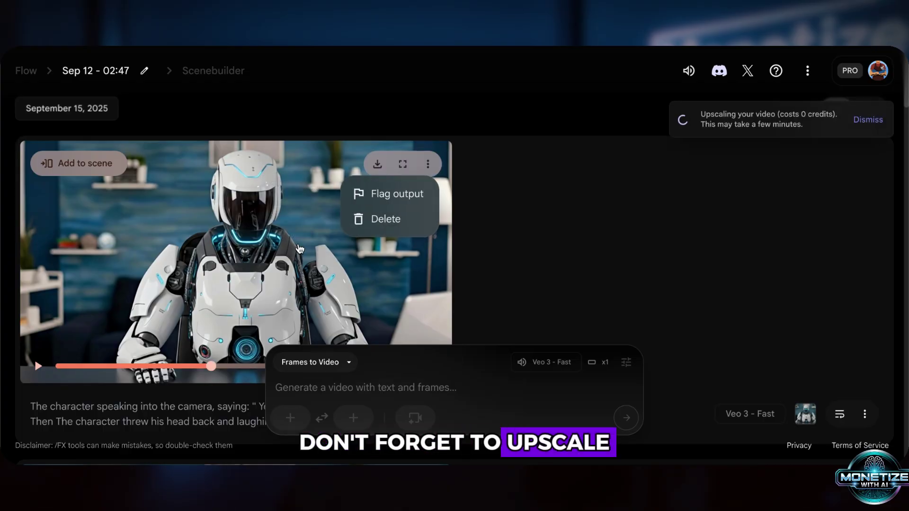
{"action": "left_click", "coordinate": [489, 241]}
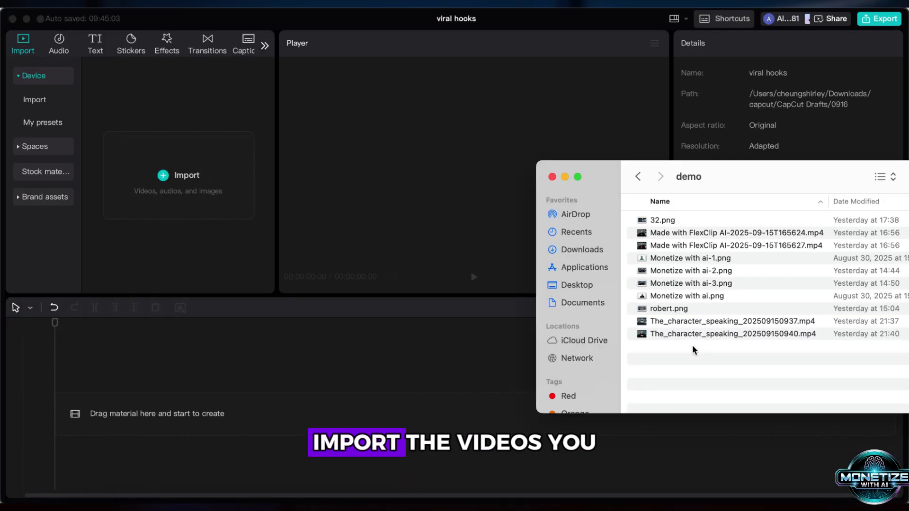
- In CapCut, import both The_character_speaking videos and place The_character_speaking_202509150940.mp4 at the start of the timeline
{"action": "left_click_drag", "start_coordinate": [692, 349], "coordinate": [260, 246]}
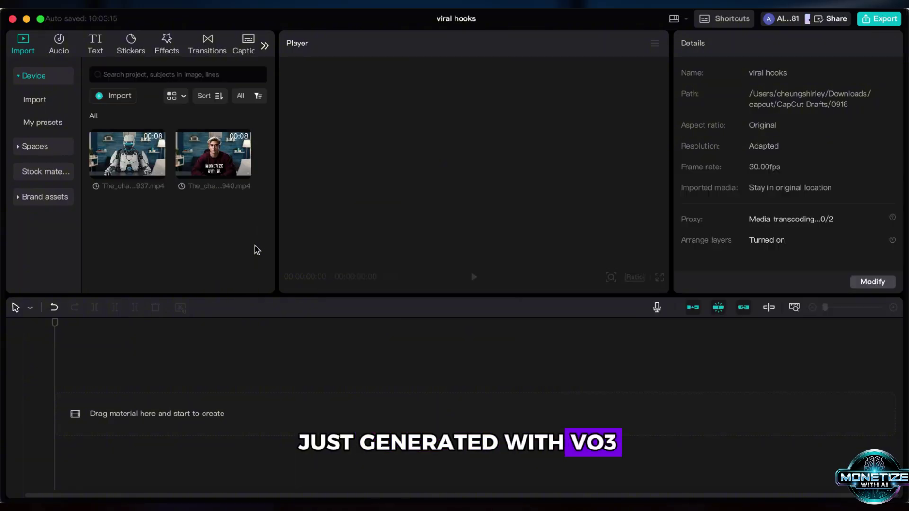
{"action": "left_click_drag", "start_coordinate": [213, 156], "coordinate": [122, 416]}
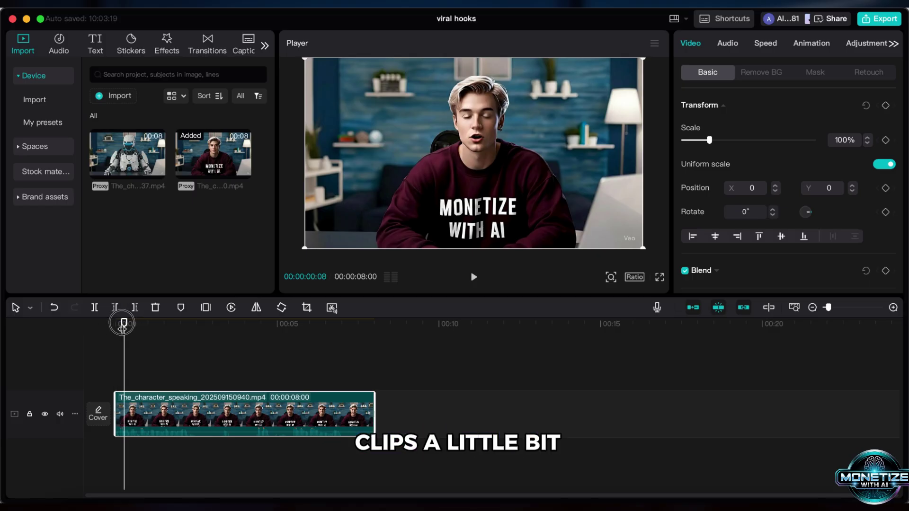
- Trim the end of the presenter clip at 00:00:07:13 and dismiss the face-retouch suggestion
{"action": "left_click_drag", "start_coordinate": [128, 341], "coordinate": [356, 337]}
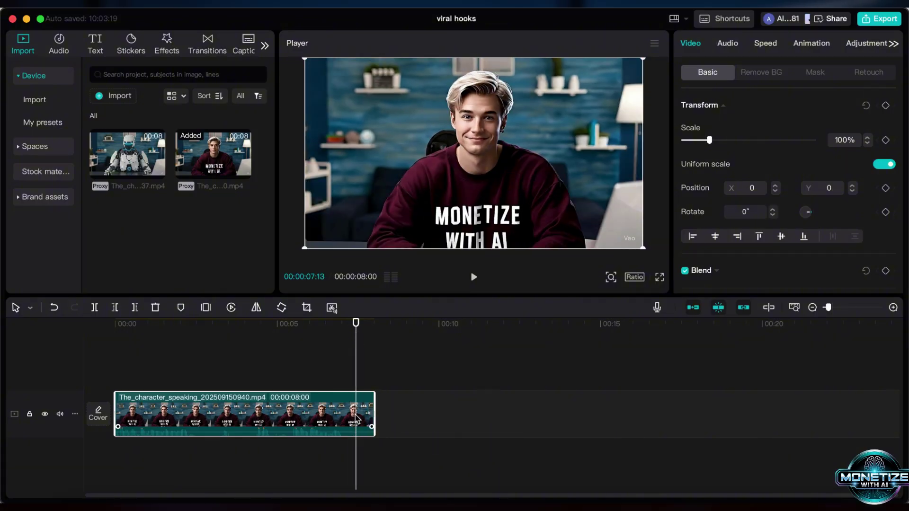
{"action": "key", "text": "w"}
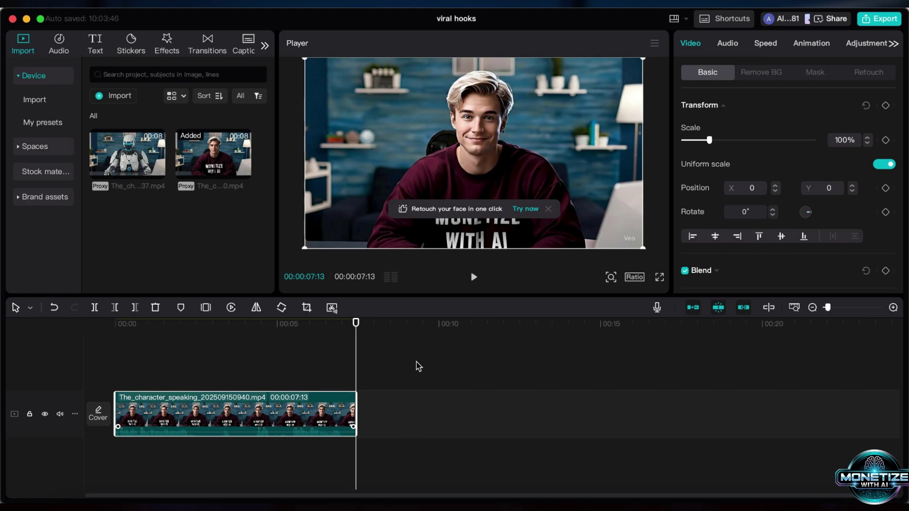
{"action": "left_click", "coordinate": [548, 211]}
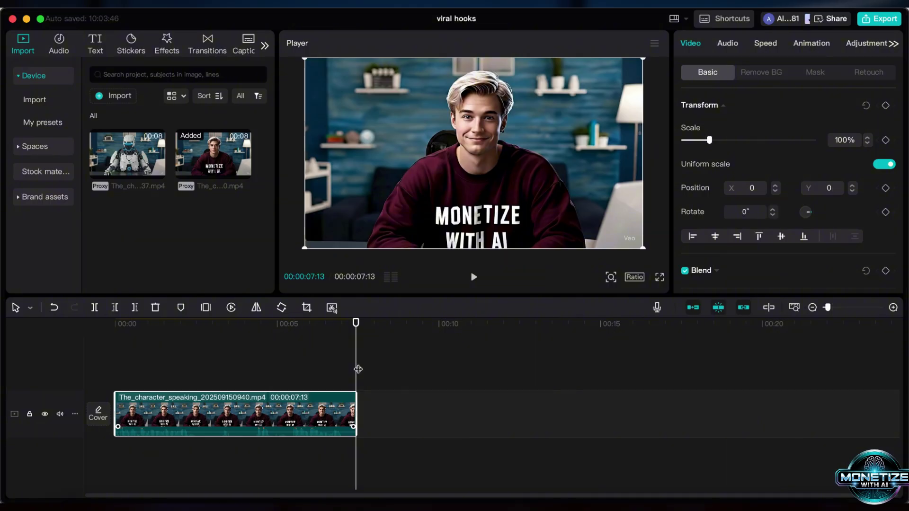
- Export the presenter clip's final frame as a 1080P PNG still named viral hooks, importing it into the project
{"action": "left_click", "coordinate": [655, 45]}
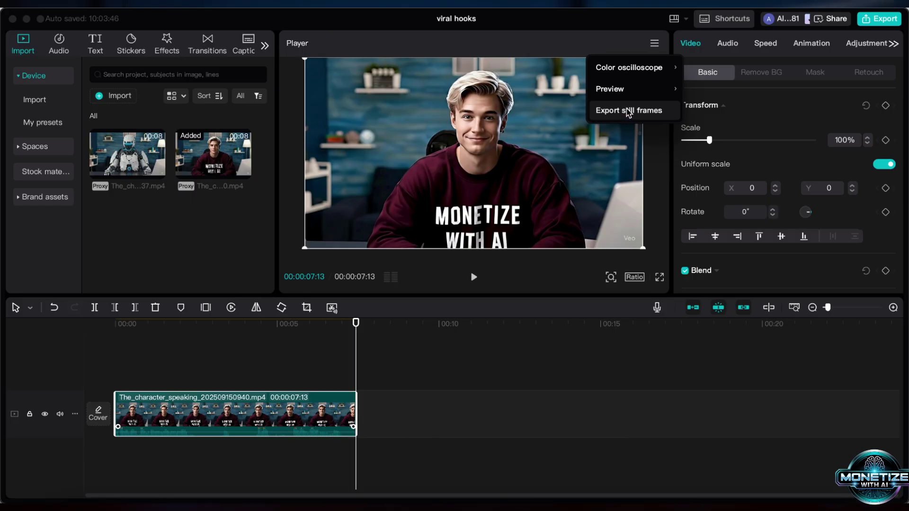
{"action": "left_click", "coordinate": [630, 113]}
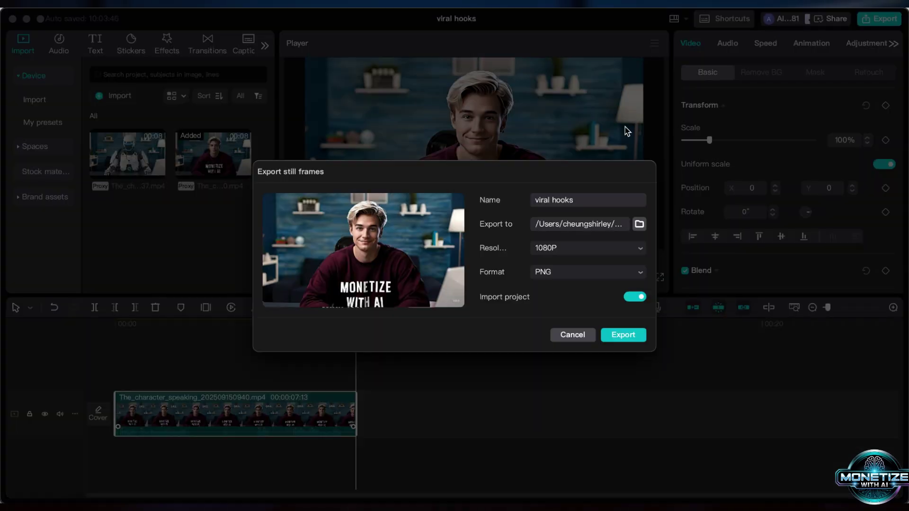
{"action": "left_click", "coordinate": [623, 335]}
- Place The_character_speaking_202509150937.mp4 on an upper track and export its first frame as the 1080P PNG still viral hooks(1)
{"action": "left_click_drag", "start_coordinate": [127, 154], "coordinate": [437, 386]}
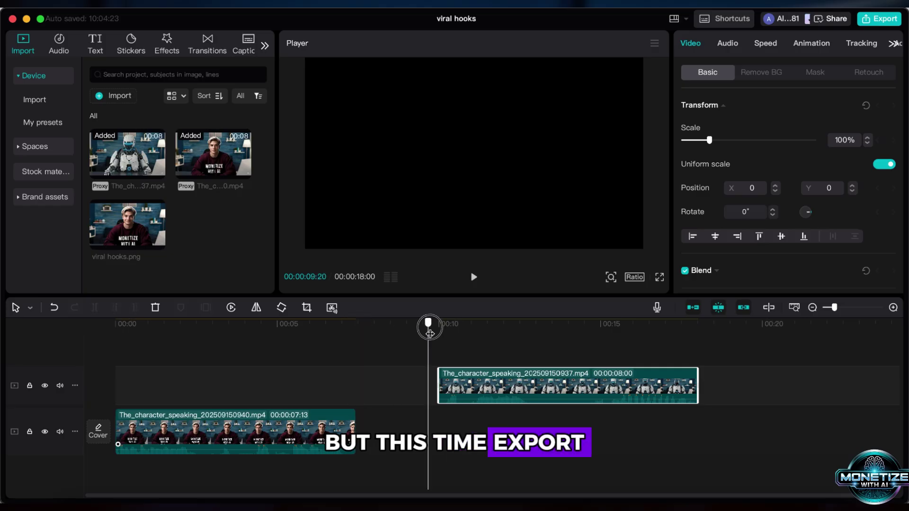
{"action": "left_click_drag", "start_coordinate": [429, 334], "coordinate": [440, 335]}
{"action": "left_click", "coordinate": [655, 44]}
{"action": "left_click", "coordinate": [630, 109]}
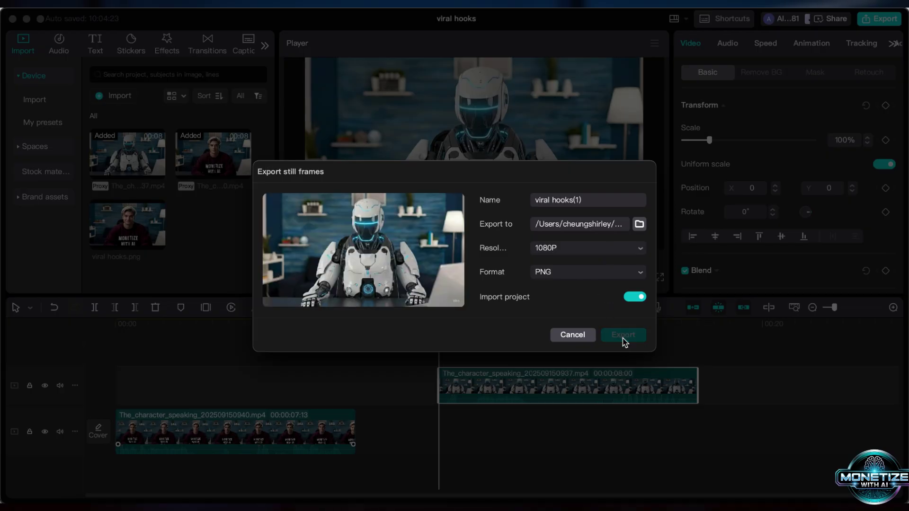
{"action": "left_click", "coordinate": [622, 337]}
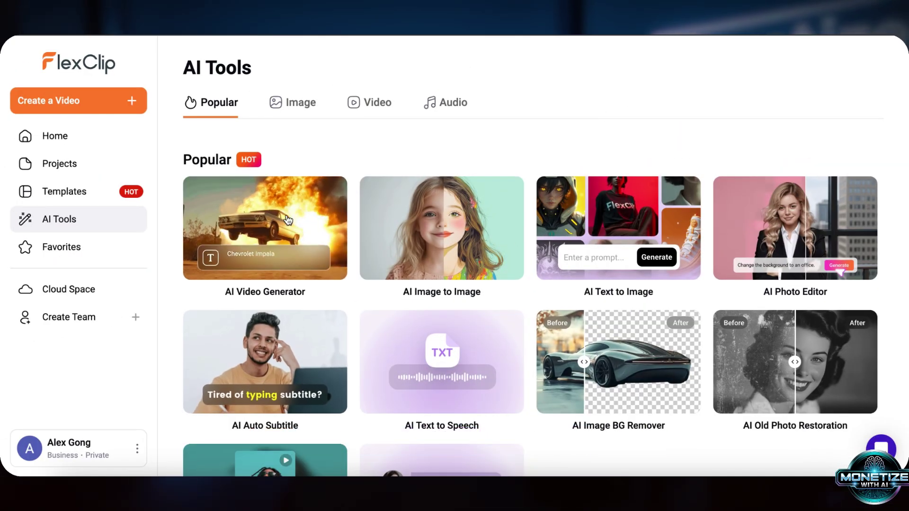
- In FlexClip's AI Video Generator, enable the end frame and upload viral hooks.png as start frame and viral hooks(1).png as end frame
{"action": "left_click", "coordinate": [255, 249]}
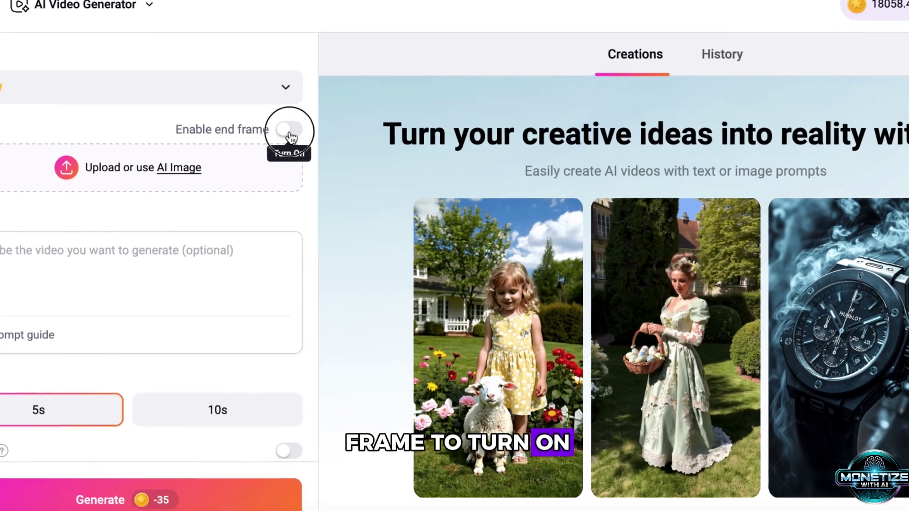
{"action": "left_click", "coordinate": [289, 135]}
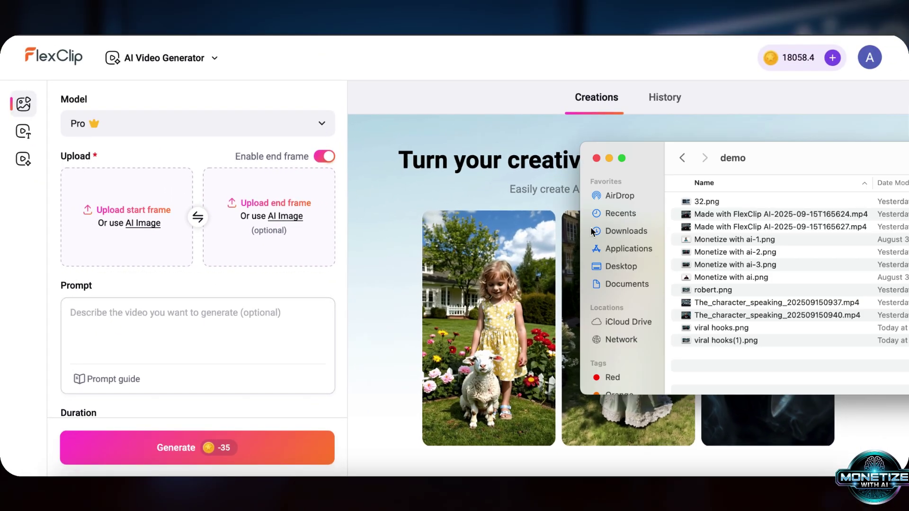
{"action": "left_click_drag", "start_coordinate": [721, 327], "coordinate": [146, 254]}
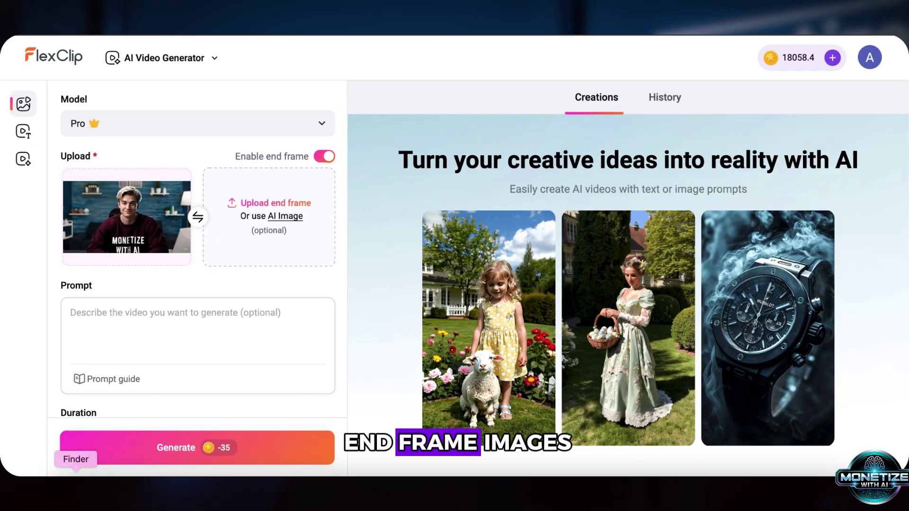
{"action": "left_click", "coordinate": [76, 474]}
{"action": "left_click_drag", "start_coordinate": [722, 279], "coordinate": [254, 230]}
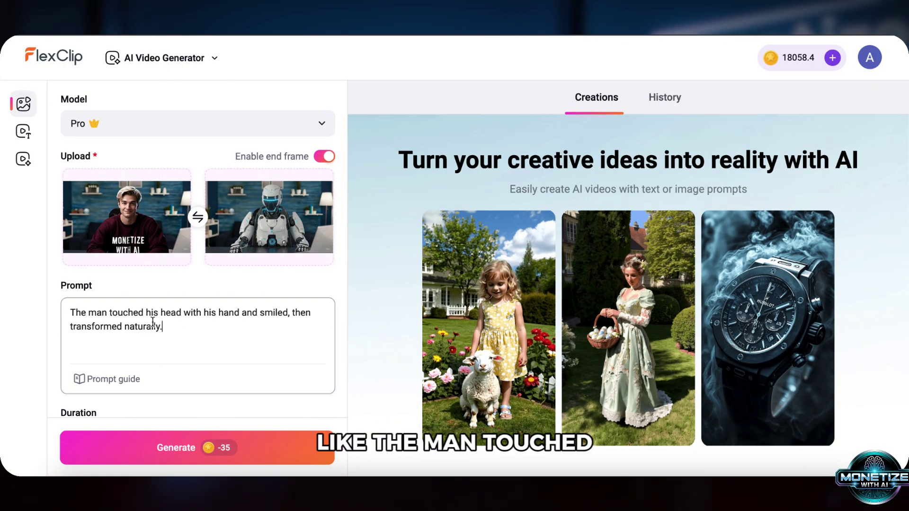
- Generate the transformation video with the prompt "The man touched his head with his hand and smiled, then transformed naturally." and preview it
{"action": "left_click_drag", "start_coordinate": [96, 311], "coordinate": [186, 329]}
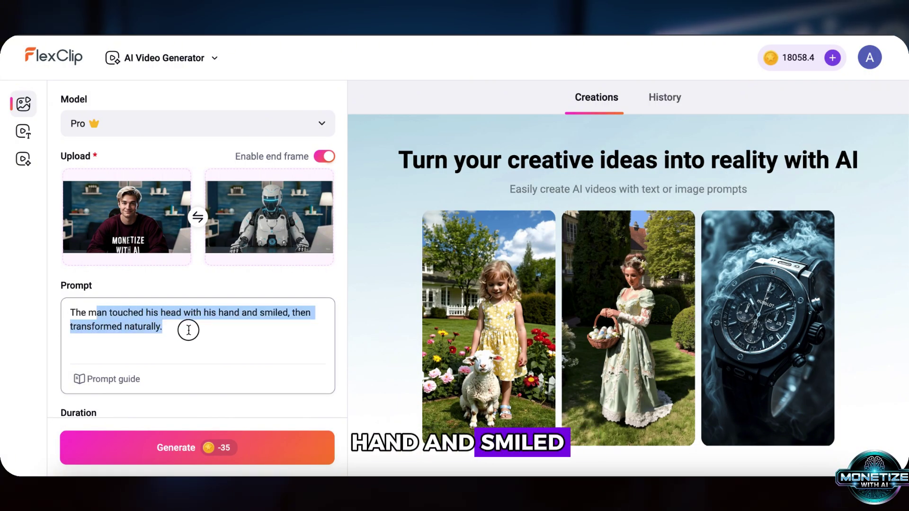
{"action": "left_click", "coordinate": [207, 327]}
{"action": "scroll", "coordinate": [207, 327], "scroll_direction": "down", "scroll_amount": 3}
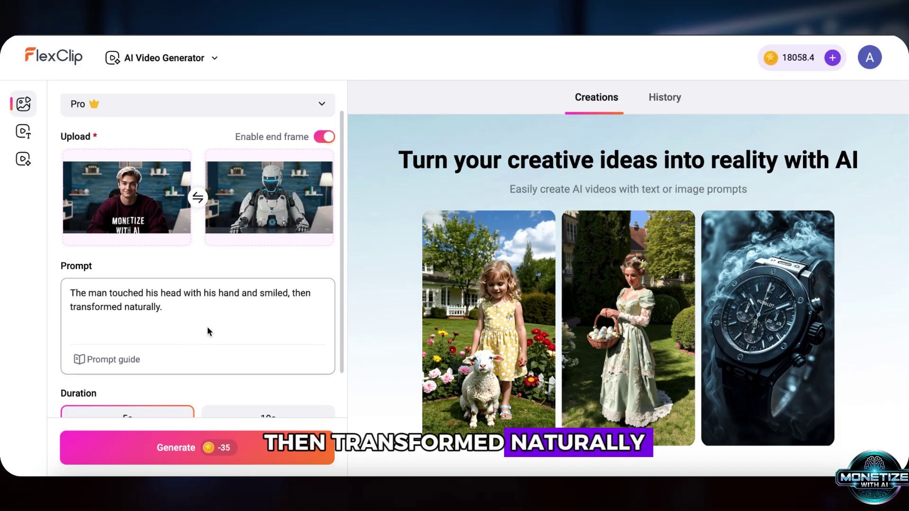
{"action": "left_click", "coordinate": [197, 447]}
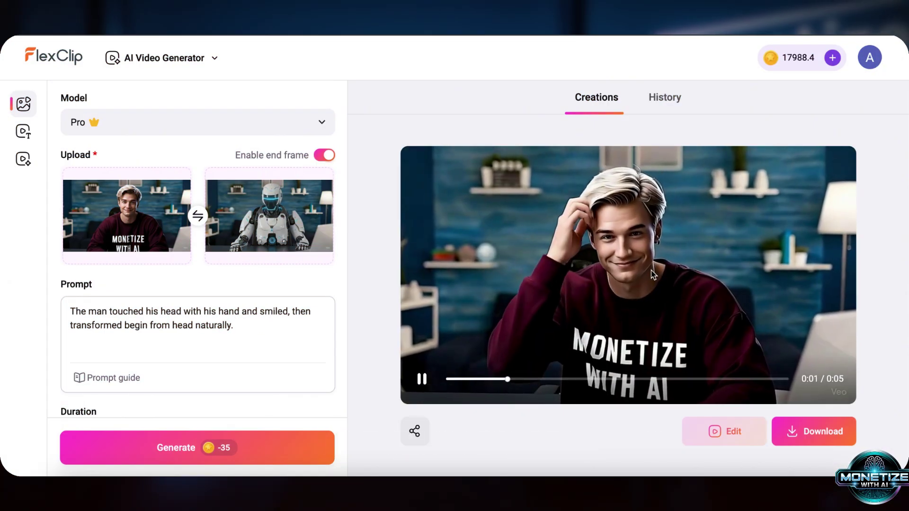
{"action": "left_click", "coordinate": [723, 284]}
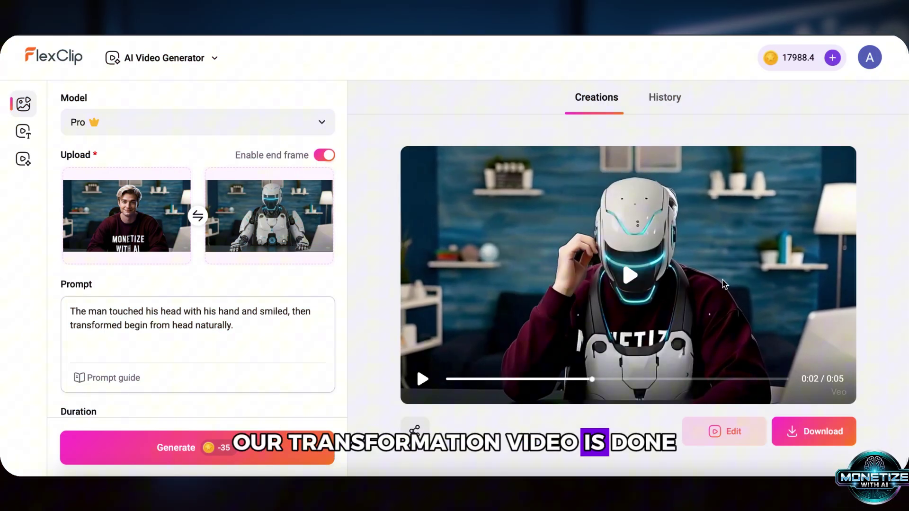
{"action": "left_click", "coordinate": [693, 290]}
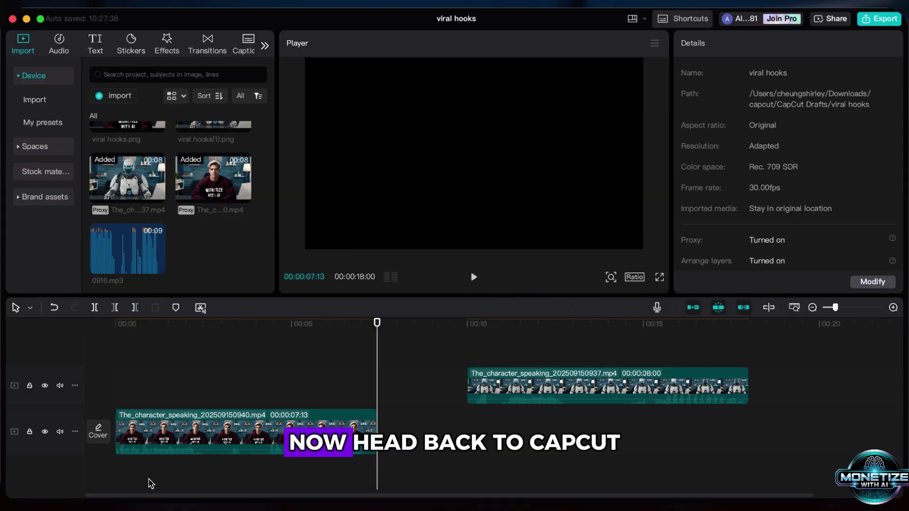
- In CapCut, import viral hook 2.mp4 from the demo folder and place it directly after the presenter clip on the main track
{"action": "left_click", "coordinate": [98, 504]}
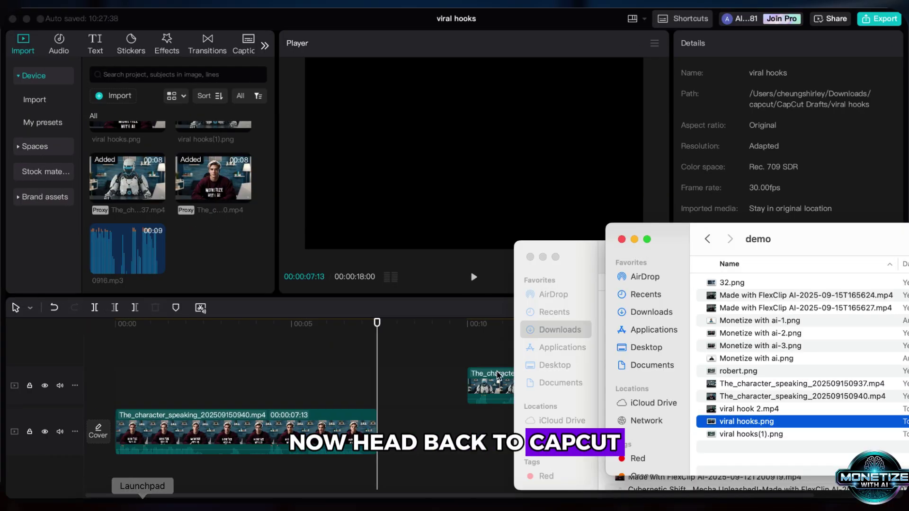
{"action": "left_click_drag", "start_coordinate": [732, 416], "coordinate": [259, 305]}
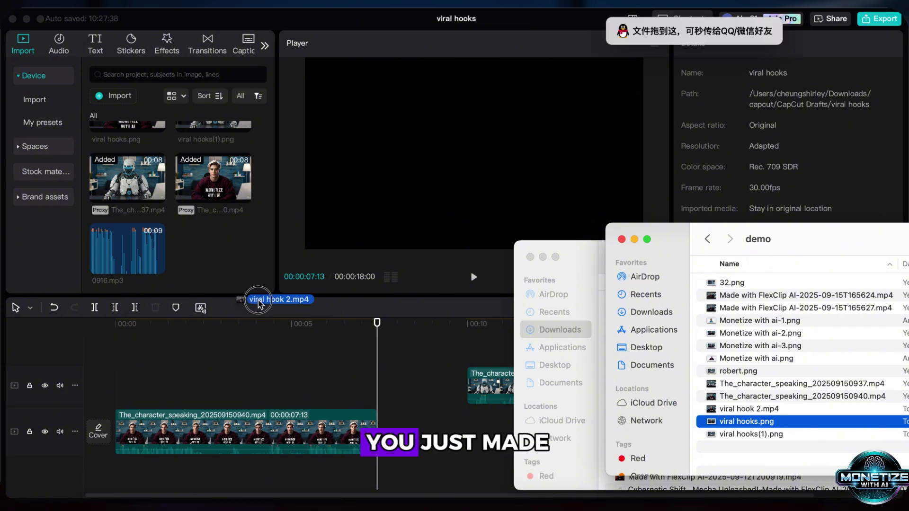
{"action": "left_click_drag", "start_coordinate": [227, 268], "coordinate": [223, 263]}
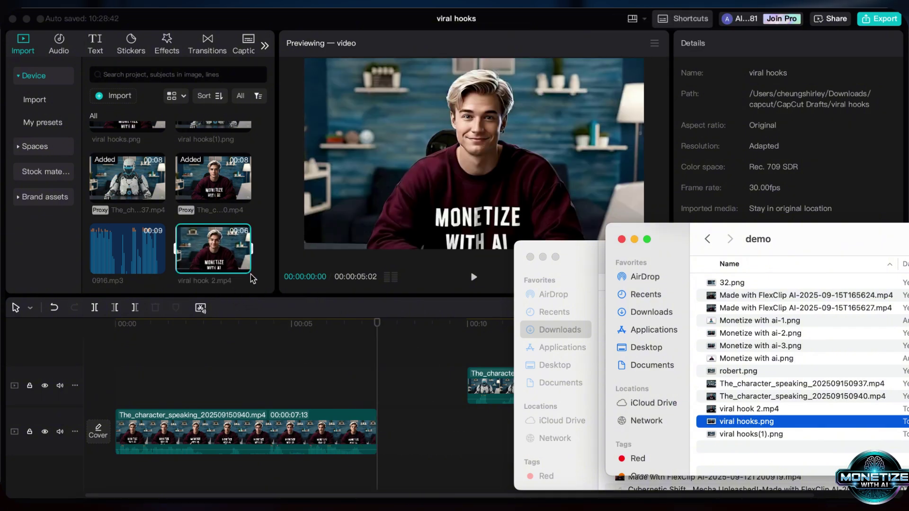
{"action": "left_click", "coordinate": [246, 268]}
{"action": "left_click_drag", "start_coordinate": [328, 297], "coordinate": [456, 403]}
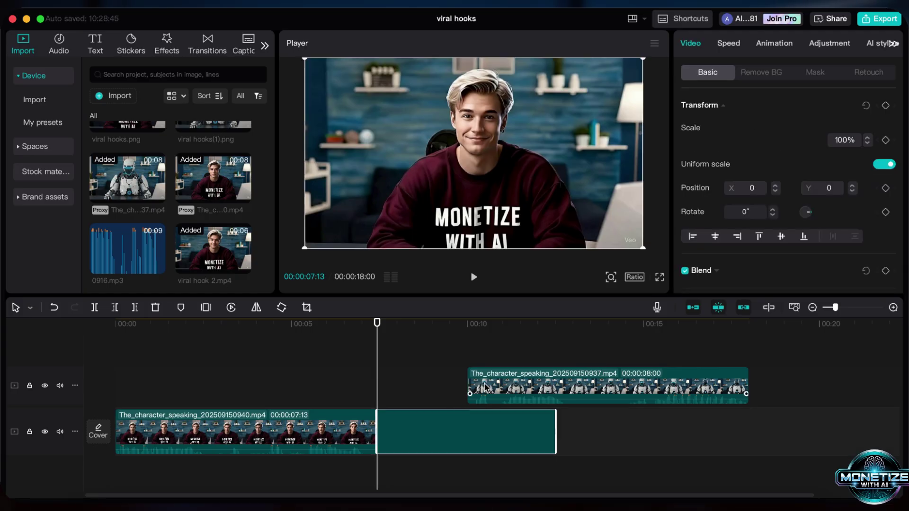
- Move the robot clip onto the main track right after viral hook 2.mp4 and play the transformation section
{"action": "left_click_drag", "start_coordinate": [484, 387], "coordinate": [573, 432]}
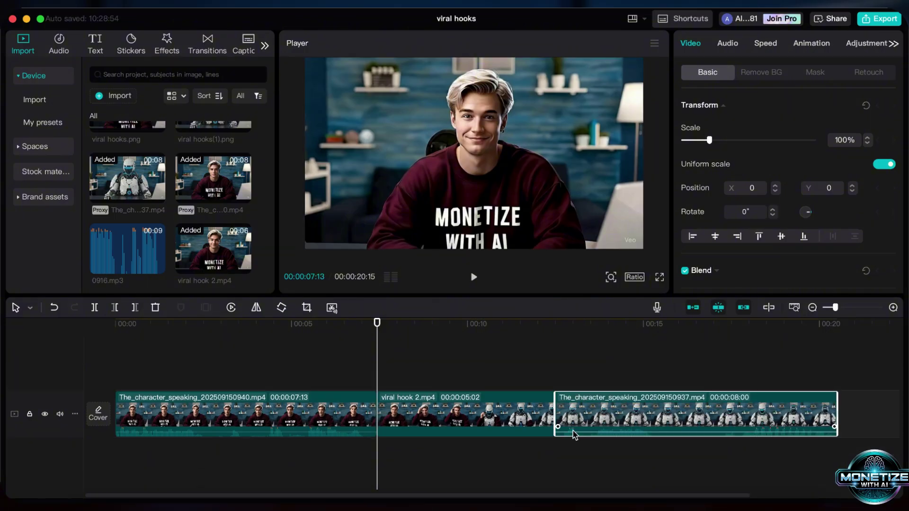
{"action": "left_click", "coordinate": [307, 360]}
{"action": "left_click", "coordinate": [473, 277]}
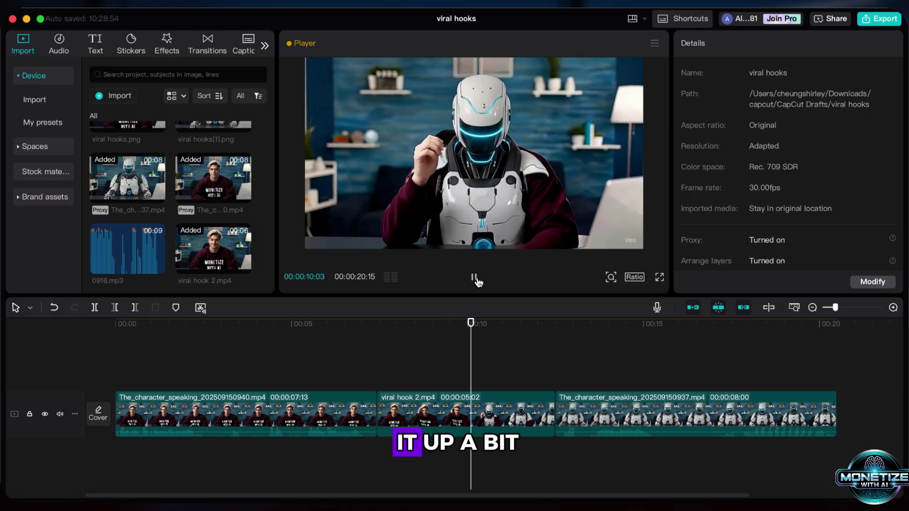
- Set the speed of the viral hook 2.mp4 clip to 2.0x
{"action": "left_click", "coordinate": [403, 413]}
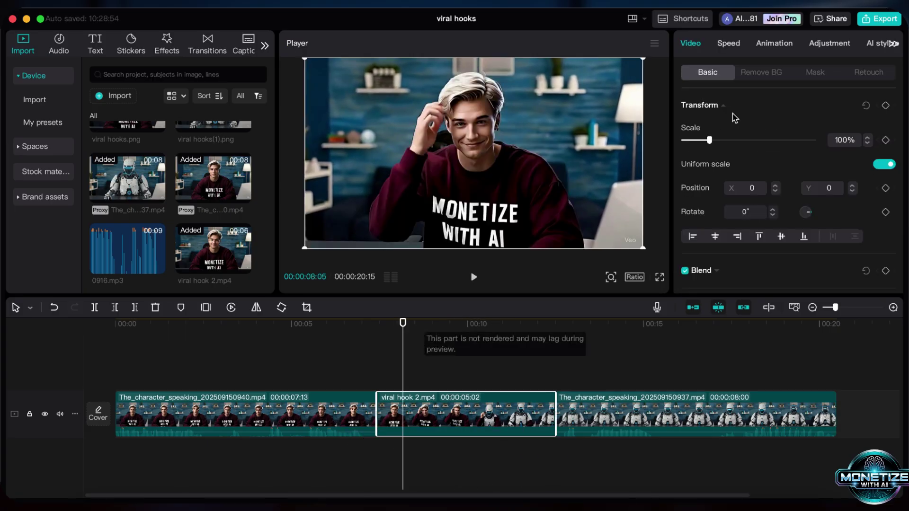
{"action": "left_click", "coordinate": [729, 44]}
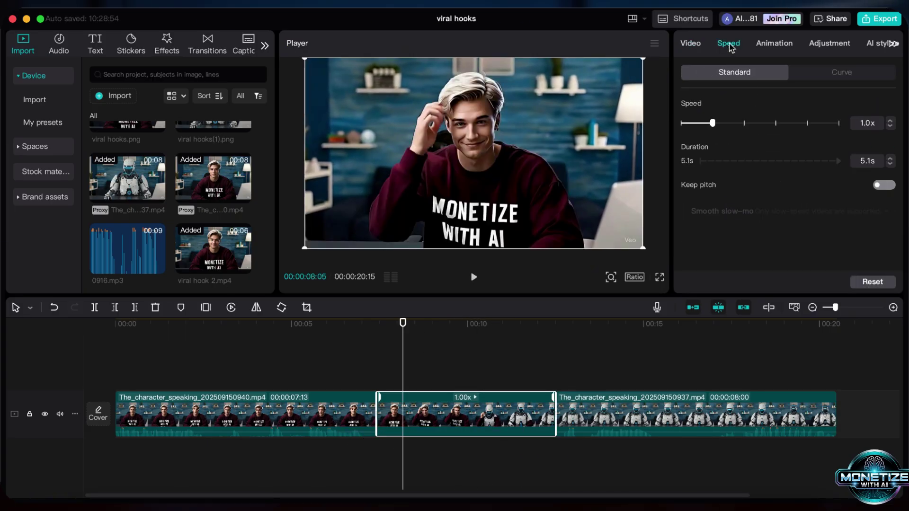
{"action": "left_click", "coordinate": [745, 124]}
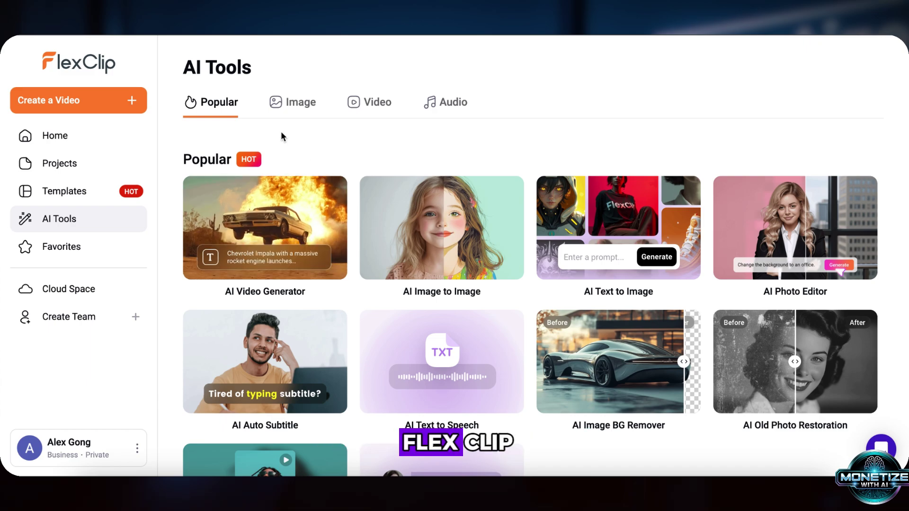
- In FlexClip's AI Sound Effect tool, generate a sound from the prompt "AI robot transformation sound effect" and play the new result
{"action": "left_click", "coordinate": [455, 107]}
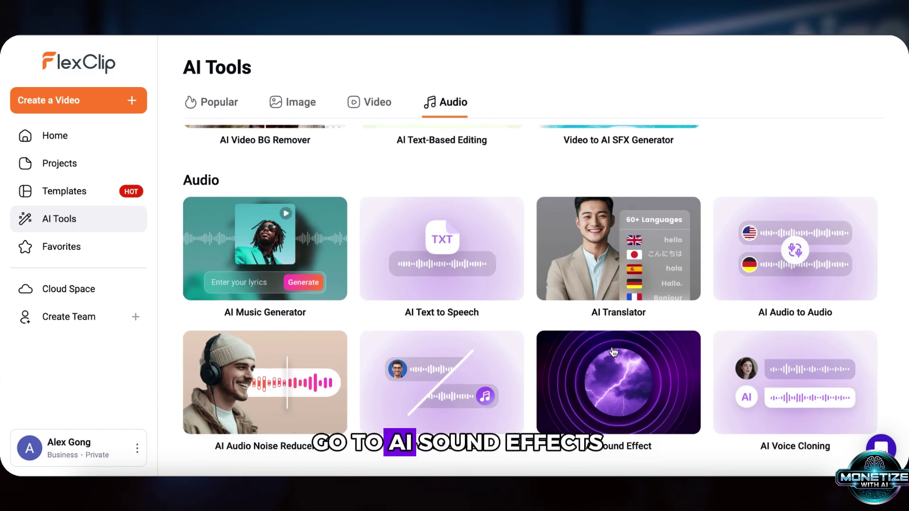
{"action": "left_click", "coordinate": [627, 428]}
{"action": "type", "text": "AI robot transformation sound effect"}
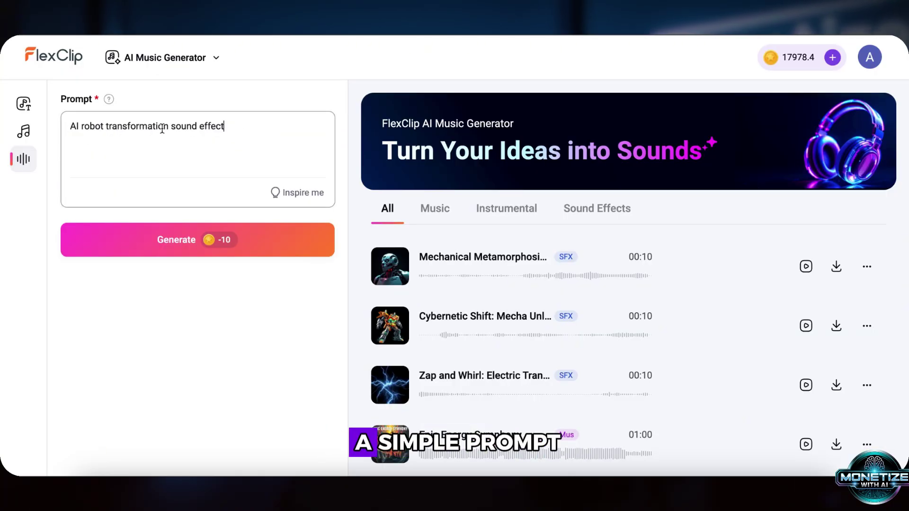
{"action": "left_click_drag", "start_coordinate": [71, 126], "coordinate": [265, 134]}
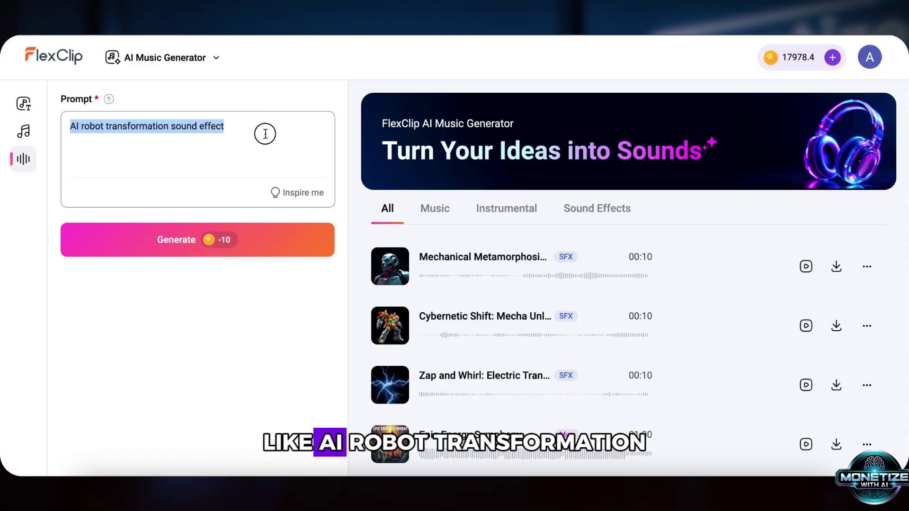
{"action": "left_click", "coordinate": [192, 241]}
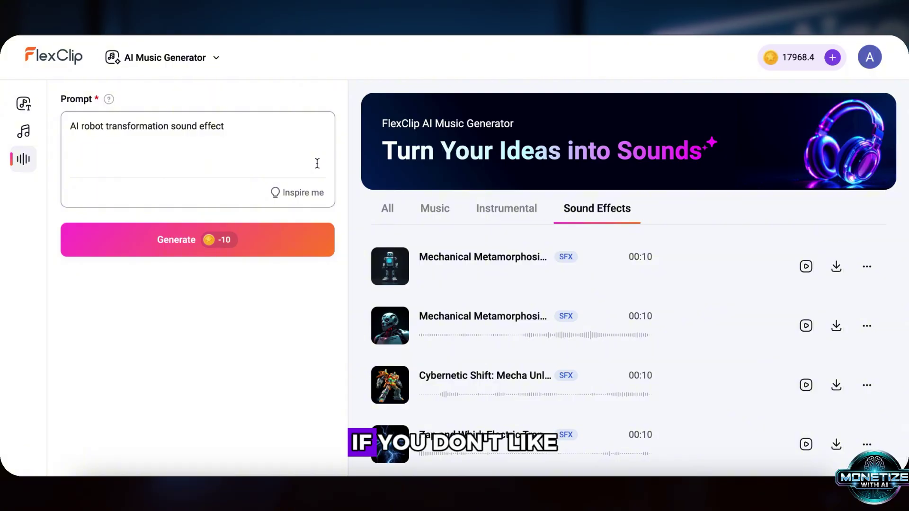
{"action": "mouse_move", "coordinate": [393, 268]}
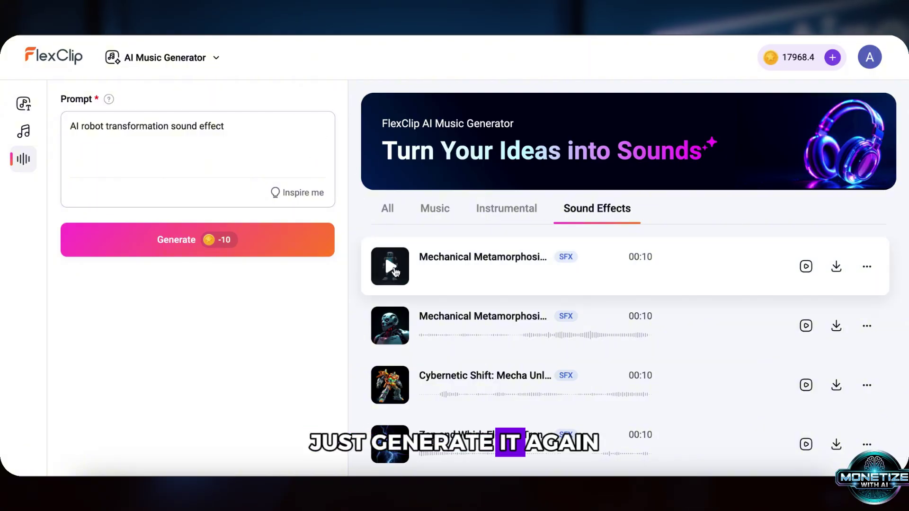
{"action": "left_click", "coordinate": [395, 271]}
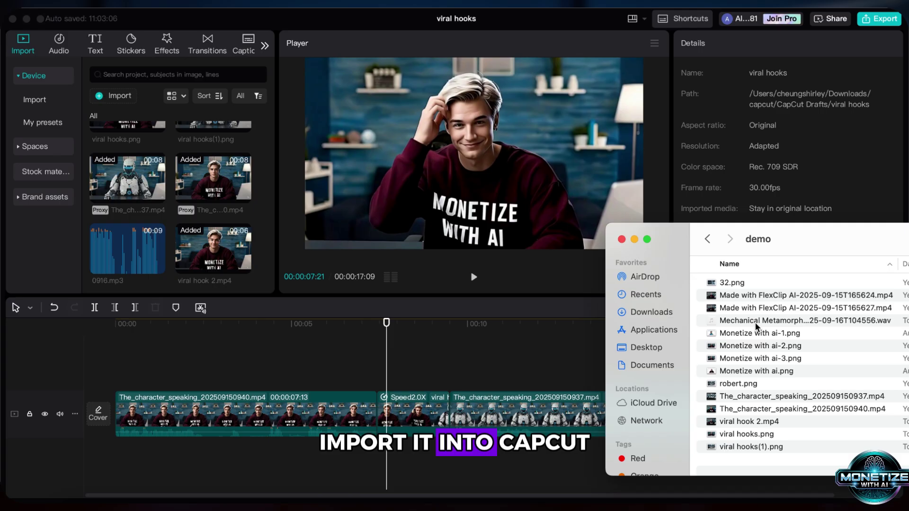
- In CapCut, import the Mechanical Metamorph WAV file and place it on an audio track beneath the start of the transformation clip
{"action": "left_click", "coordinate": [800, 321]}
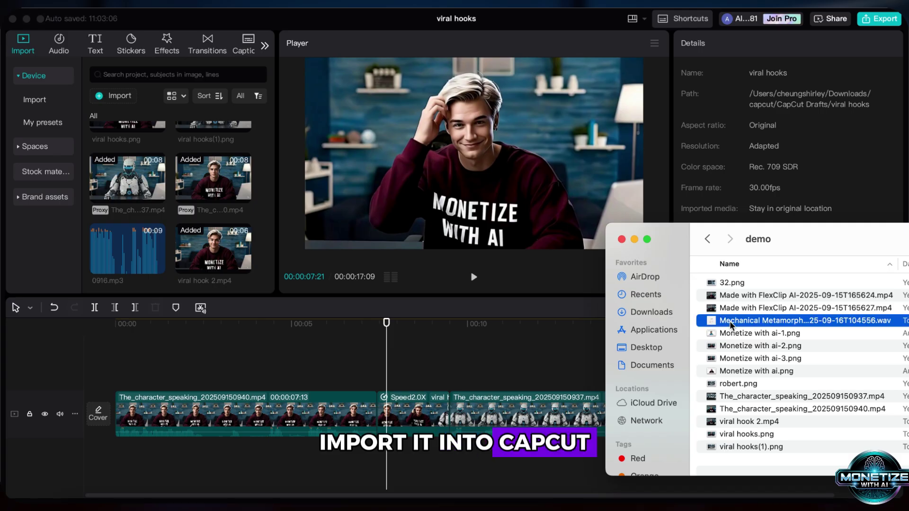
{"action": "left_click_drag", "start_coordinate": [242, 260], "coordinate": [240, 258]}
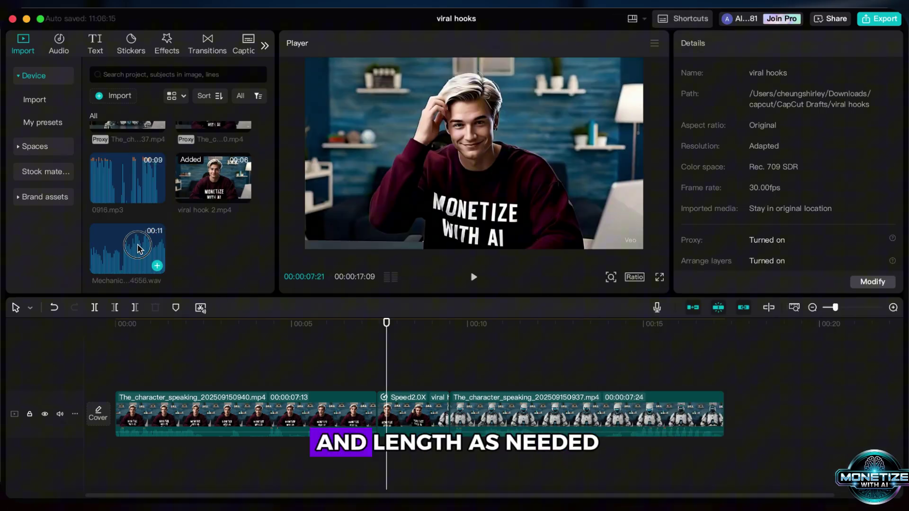
{"action": "left_click_drag", "start_coordinate": [142, 258], "coordinate": [388, 449]}
- Set the sound effect's speed to 2.0x, play back the transformation section, and select the sound effect clip
{"action": "left_click", "coordinate": [795, 43]}
{"action": "left_click", "coordinate": [746, 94]}
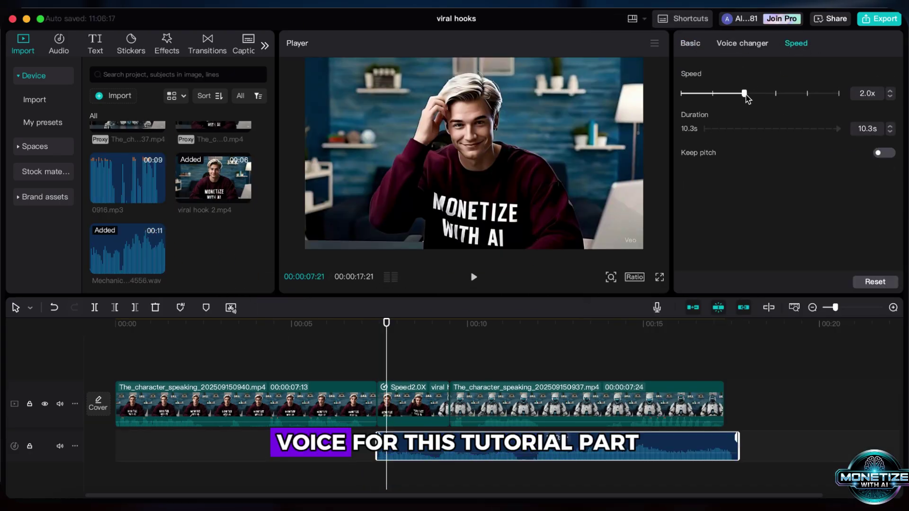
{"action": "left_click", "coordinate": [376, 349]}
{"action": "left_click", "coordinate": [473, 286]}
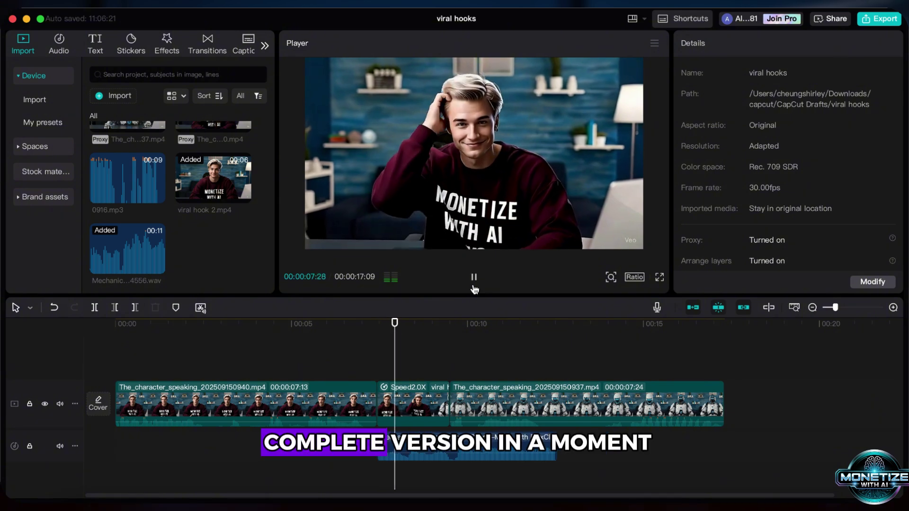
{"action": "left_click", "coordinate": [473, 287]}
{"action": "left_click", "coordinate": [471, 426]}
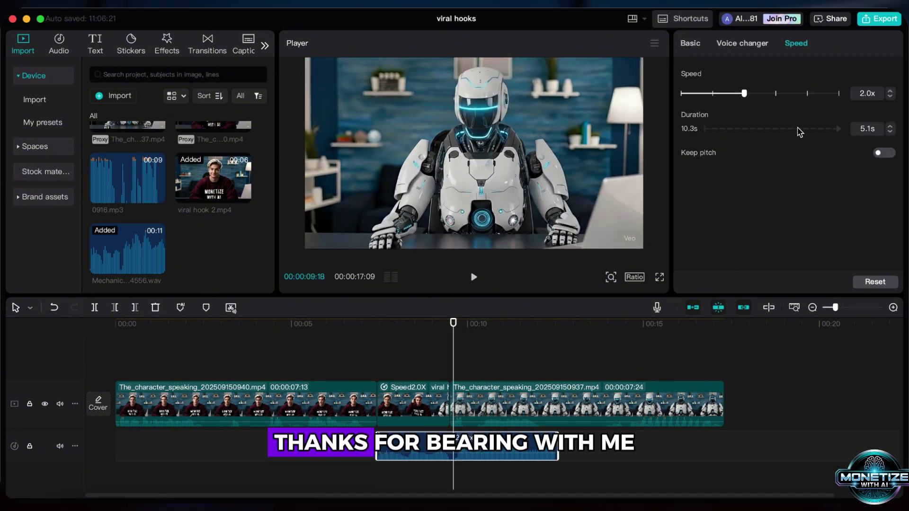
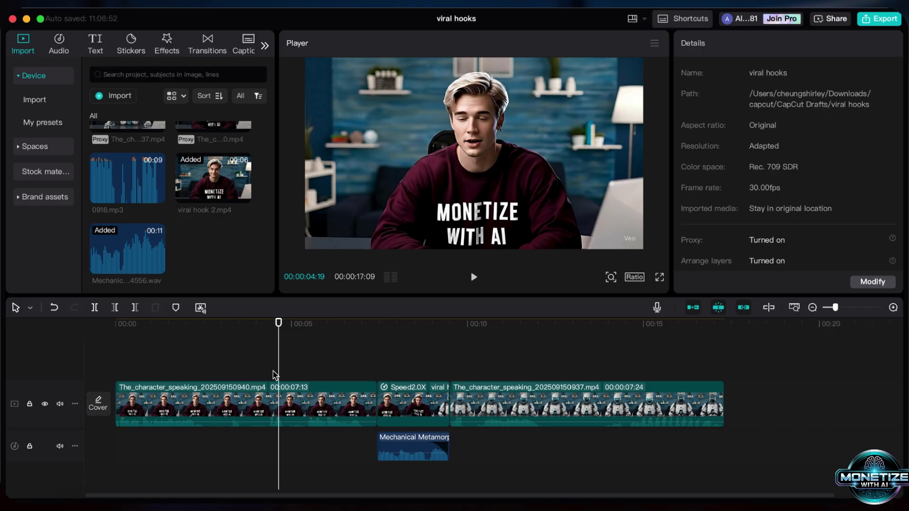
- Extract the audio from the first clip, The_character_speaking_202509150940.mp4, and delete the extracted audio track
{"action": "left_click", "coordinate": [229, 402]}
{"action": "right_click", "coordinate": [265, 400]}
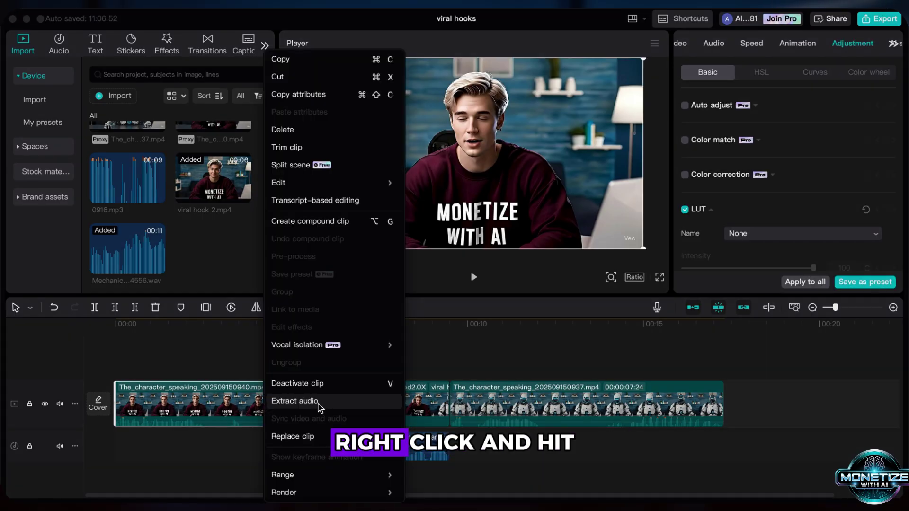
{"action": "left_click", "coordinate": [294, 402]}
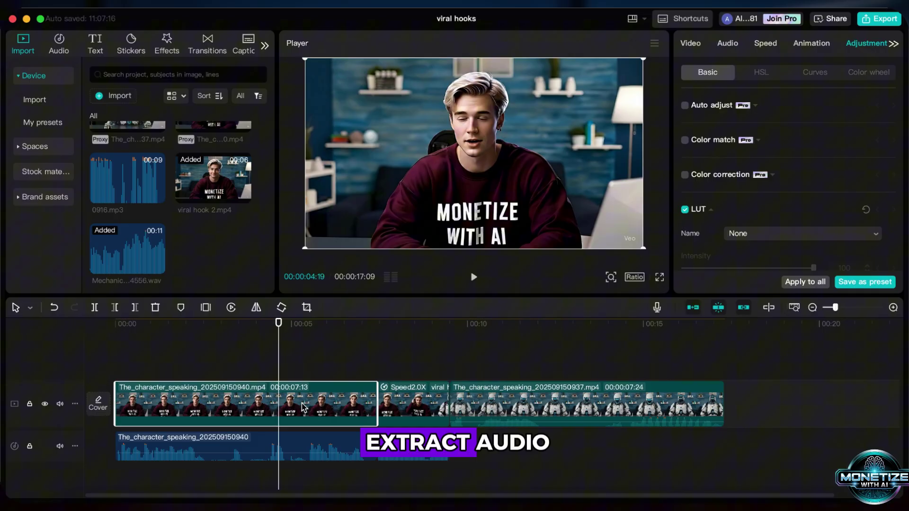
{"action": "left_click", "coordinate": [219, 448]}
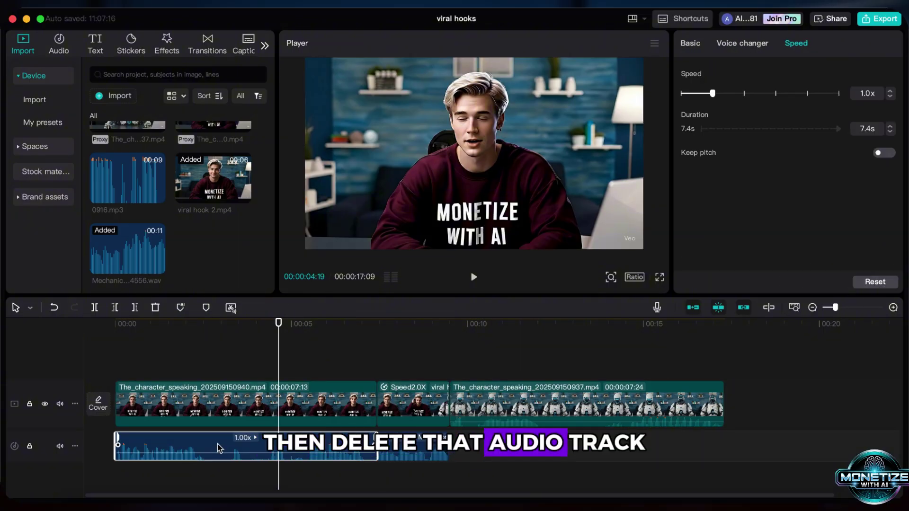
{"action": "key", "text": "Delete"}
- Place 0916.mp3 on an audio track beneath the first clip, trim it to that clip's end, and return the playhead to the start
{"action": "left_click_drag", "start_coordinate": [126, 184], "coordinate": [118, 466]}
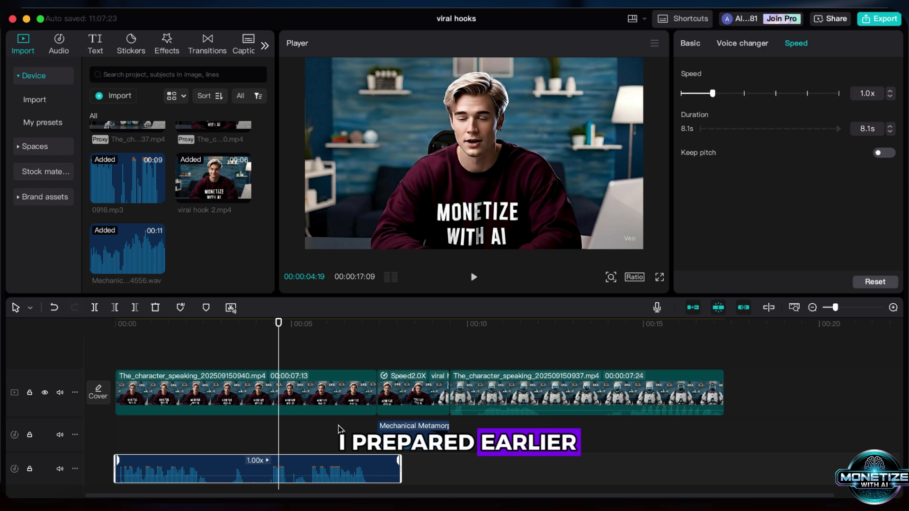
{"action": "left_click", "coordinate": [376, 343]}
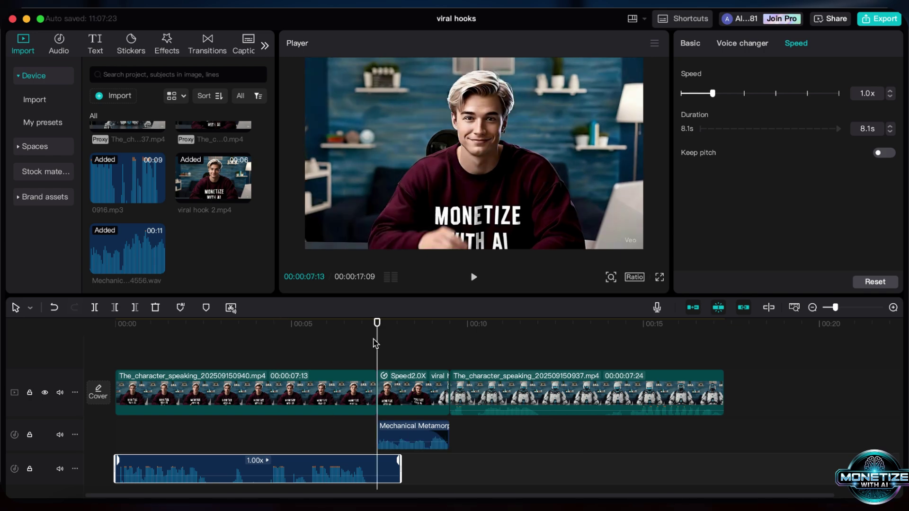
{"action": "left_click", "coordinate": [117, 355]}
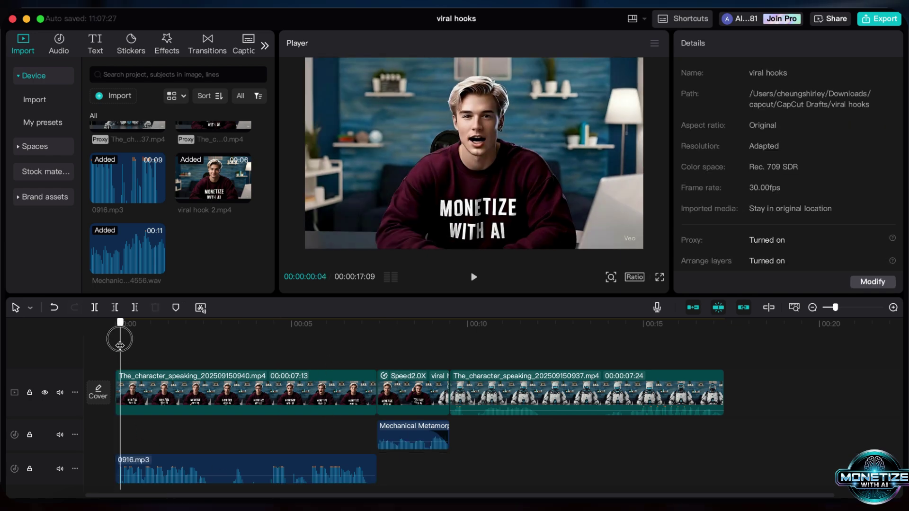
{"action": "left_click", "coordinate": [120, 346]}
- Extract the audio from the last robot clip, The_character_speaking_202509150937.mp4
{"action": "left_click", "coordinate": [526, 396]}
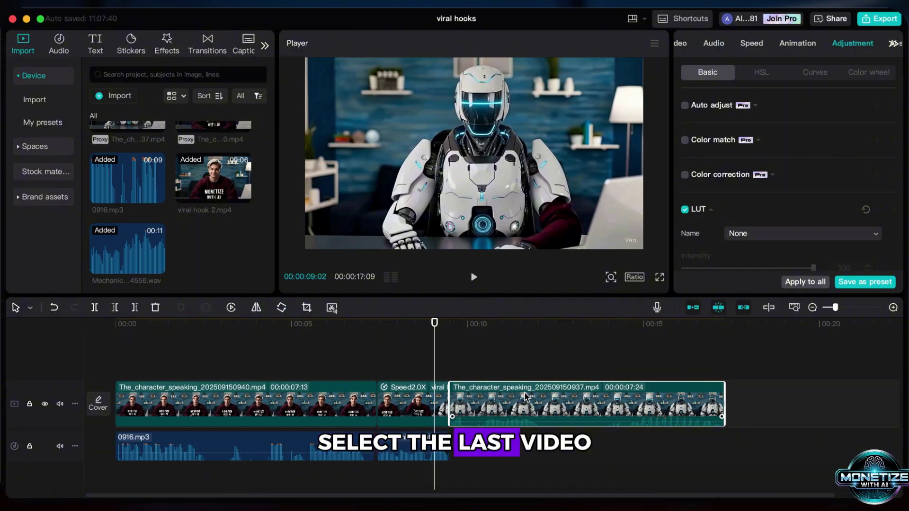
{"action": "right_click", "coordinate": [525, 397]}
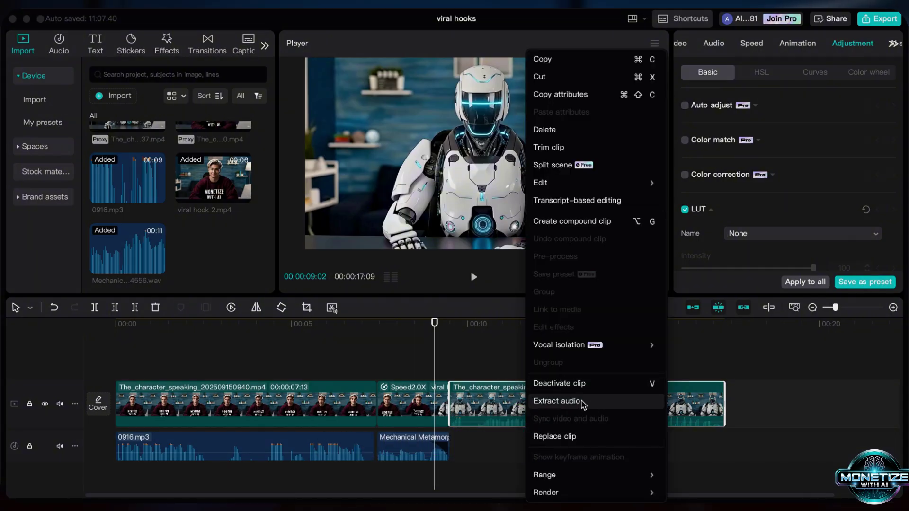
{"action": "left_click", "coordinate": [557, 401]}
- Apply a voice character from the voice changer to the robot clip's extracted audio
{"action": "left_click", "coordinate": [450, 444]}
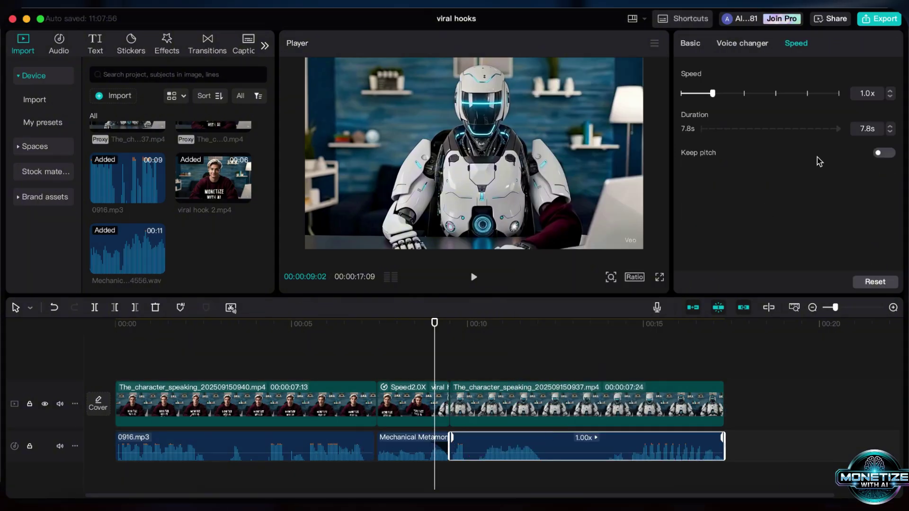
{"action": "left_click", "coordinate": [737, 45]}
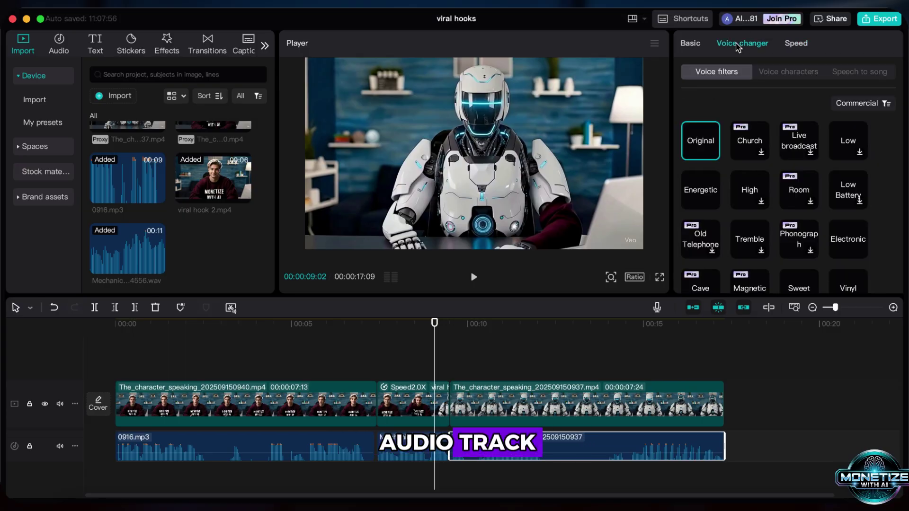
{"action": "left_click", "coordinate": [787, 75]}
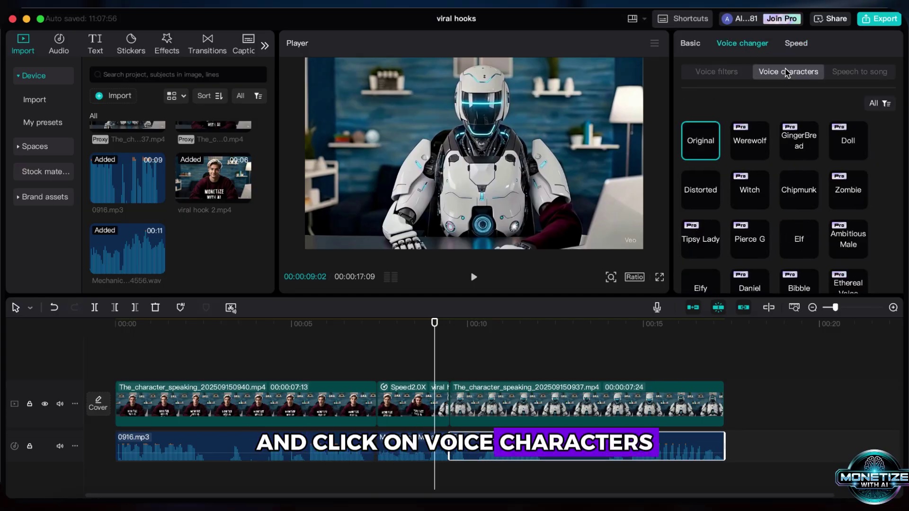
{"action": "scroll", "coordinate": [802, 251], "scroll_direction": "down", "scroll_amount": 3}
{"action": "left_click", "coordinate": [801, 250]}
{"action": "scroll", "coordinate": [801, 251], "scroll_direction": "down", "scroll_amount": 4}
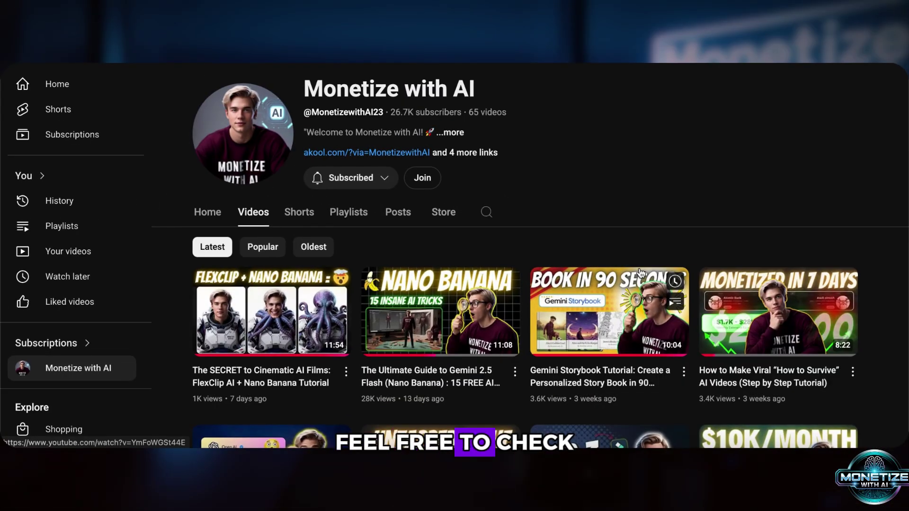
{"action": "scroll", "coordinate": [641, 273], "scroll_direction": "down", "scroll_amount": 3}
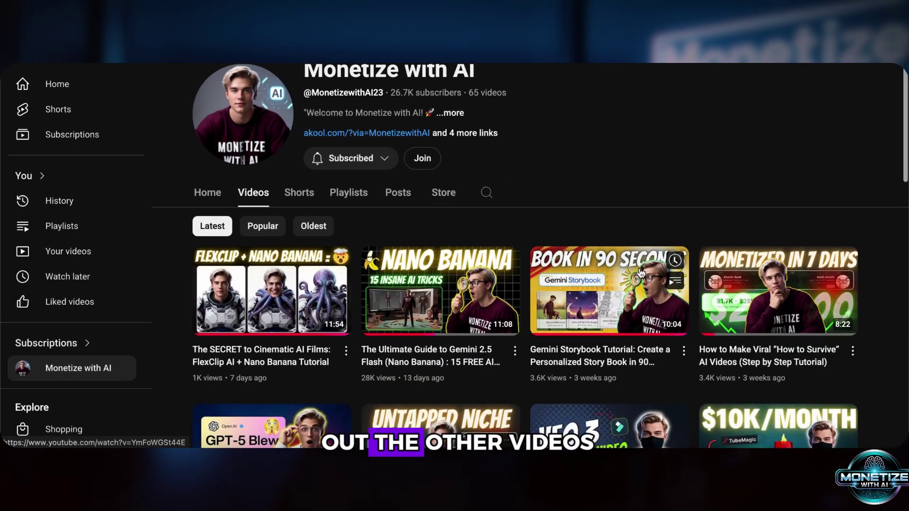
{"action": "scroll", "coordinate": [641, 273], "scroll_direction": "down", "scroll_amount": 4}
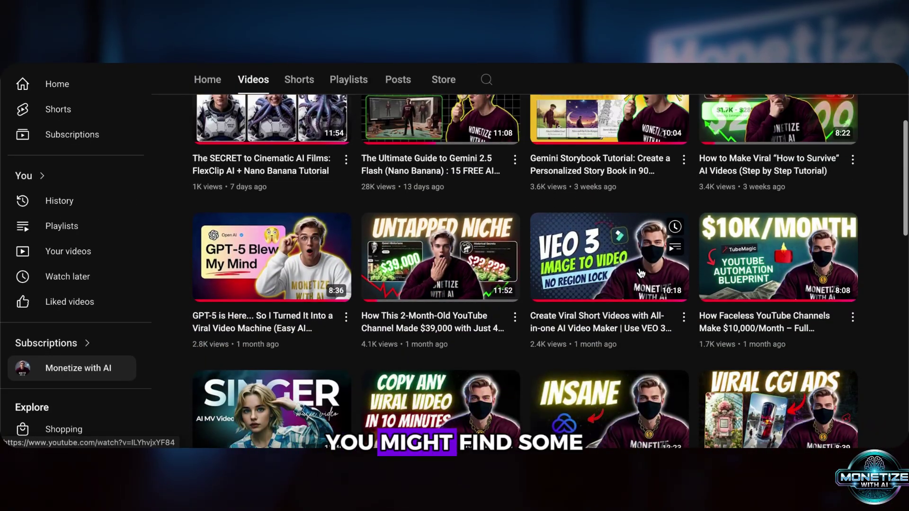
{"action": "scroll", "coordinate": [641, 273], "scroll_direction": "down", "scroll_amount": 4}
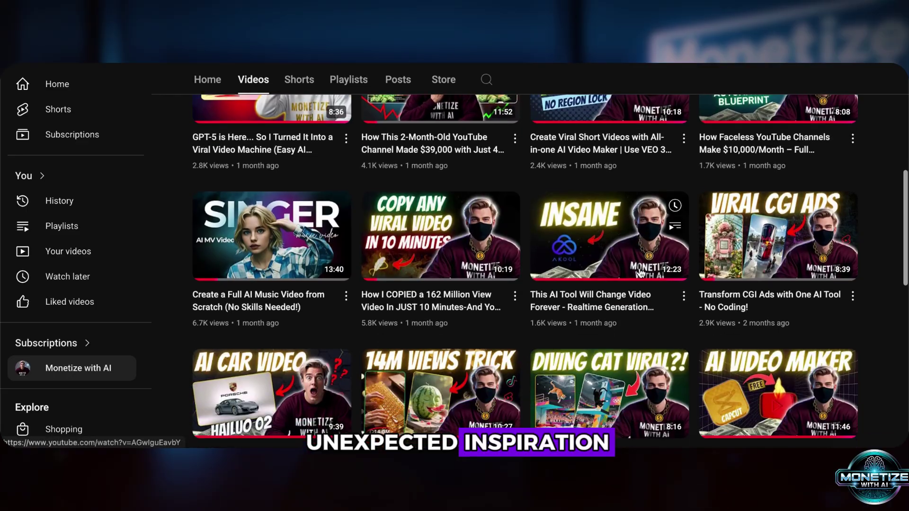